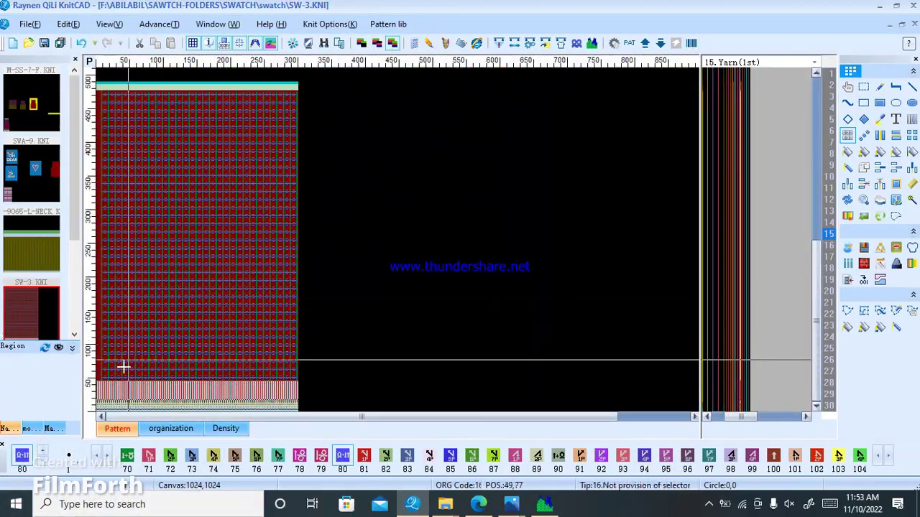
# - Regenerate the SW-3.KNI body as plain red above the rib via Shape Design, keeping its parameters
pyautogui.scroll(5, 123, 366)
pyautogui.scroll(-2, 166, 232)
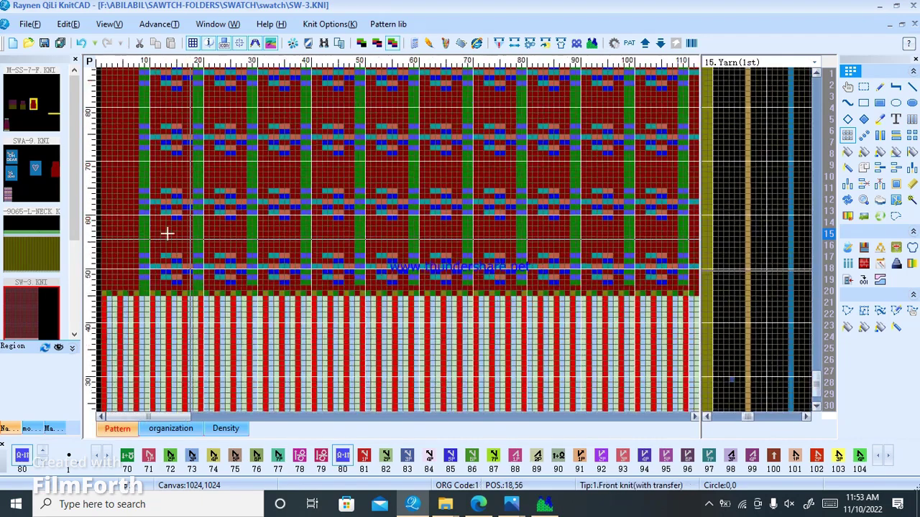
pyautogui.scroll(-3, 166, 232)
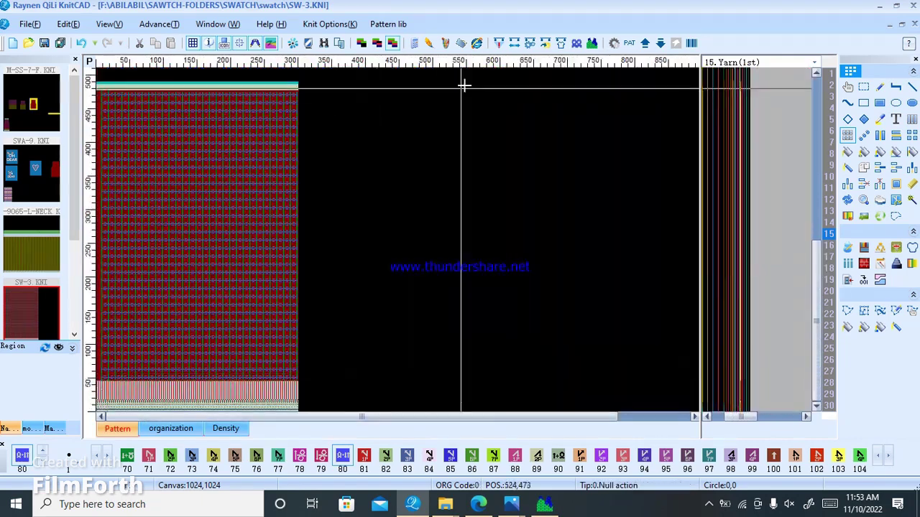
pyautogui.click(560, 44)
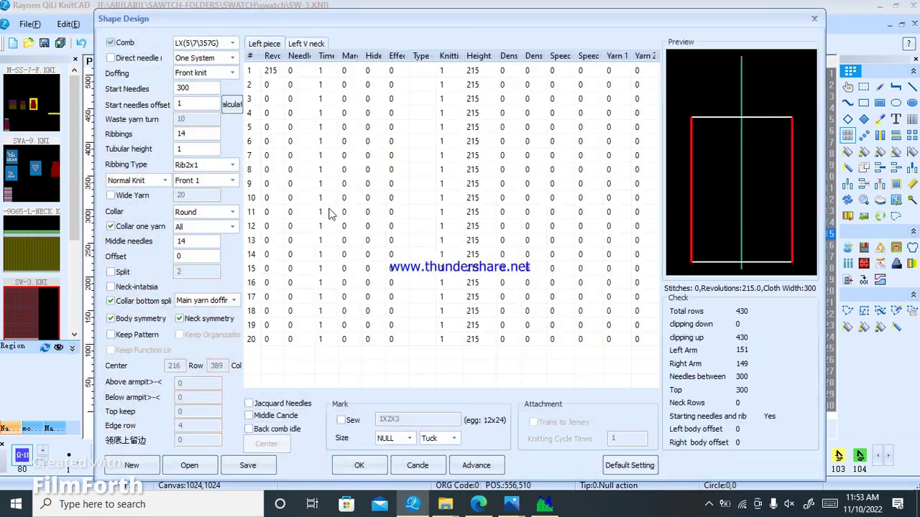
pyautogui.click(358, 466)
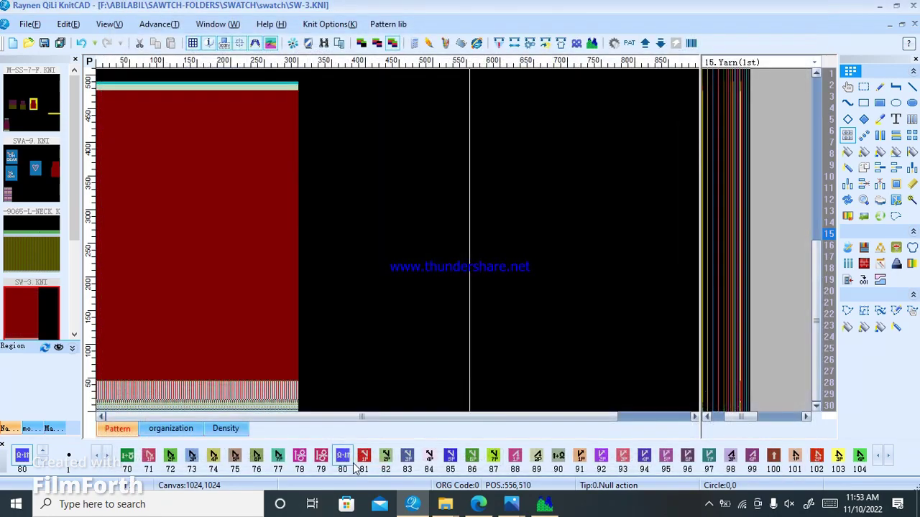
pyautogui.scroll(2, 128, 240)
pyautogui.scroll(2, 195, 239)
# - Column-fill two adjacent body columns with green stitch 2 near the left edge
pyautogui.scroll(1, 195, 239)
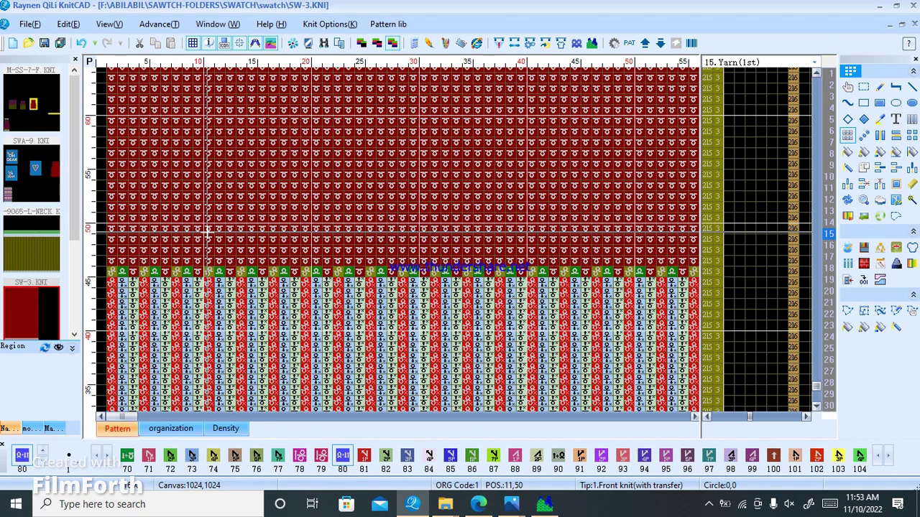
pyautogui.scroll(1, 207, 233)
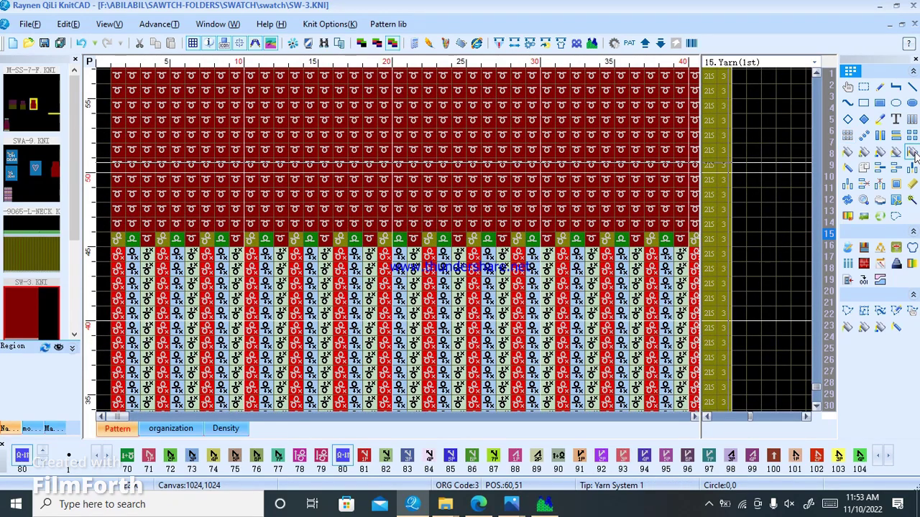
pyautogui.click(911, 152)
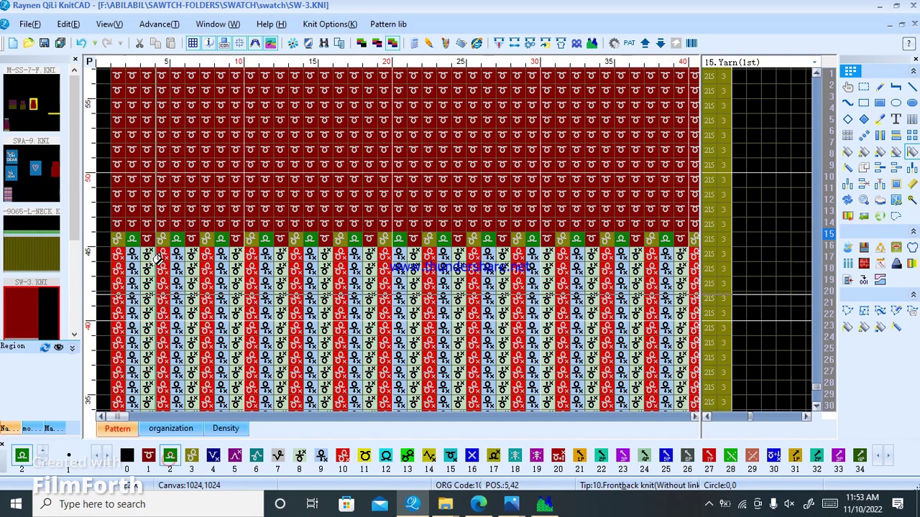
pyautogui.click(179, 211)
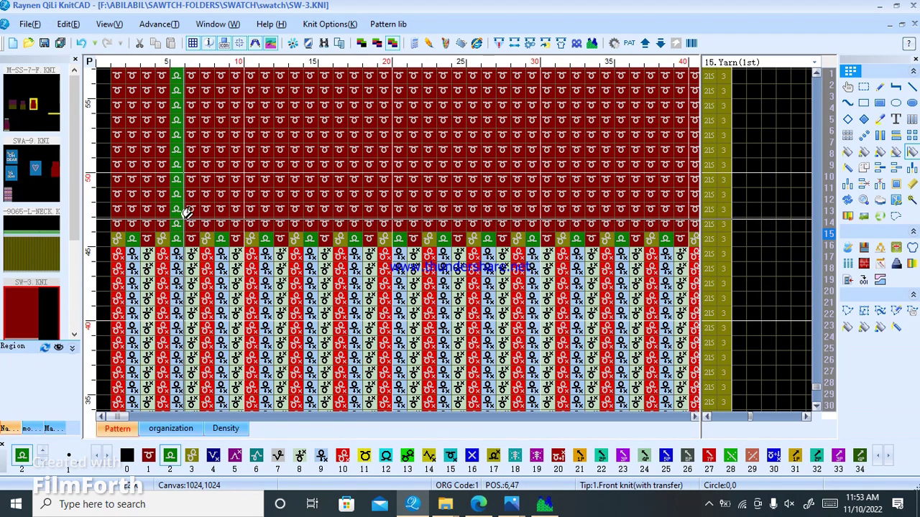
pyautogui.click(192, 211)
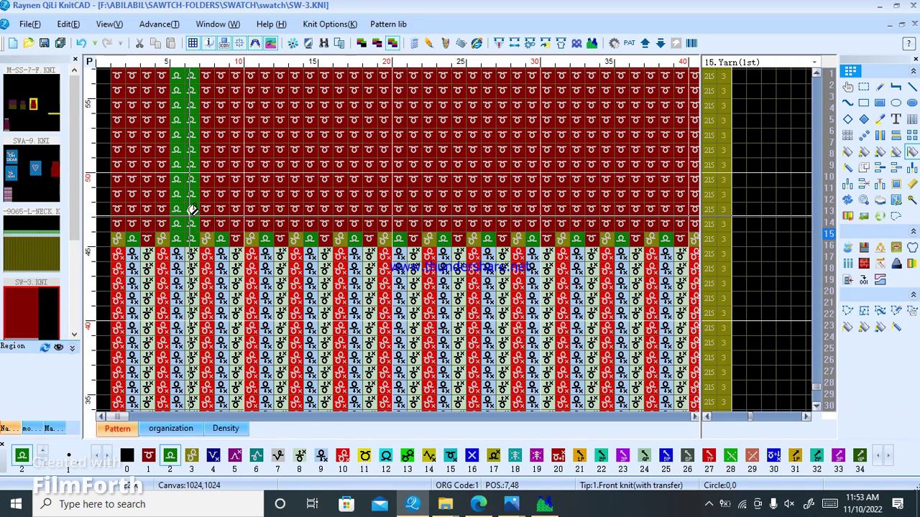
pyautogui.click(881, 87)
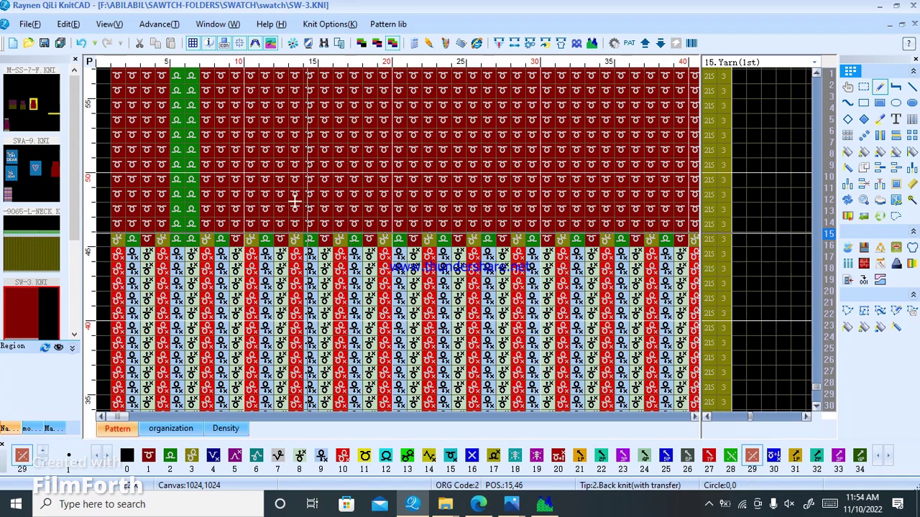
# - Paint pink-slash and teal stitch 18 cells beside the green stripe
pyautogui.click(237, 135)
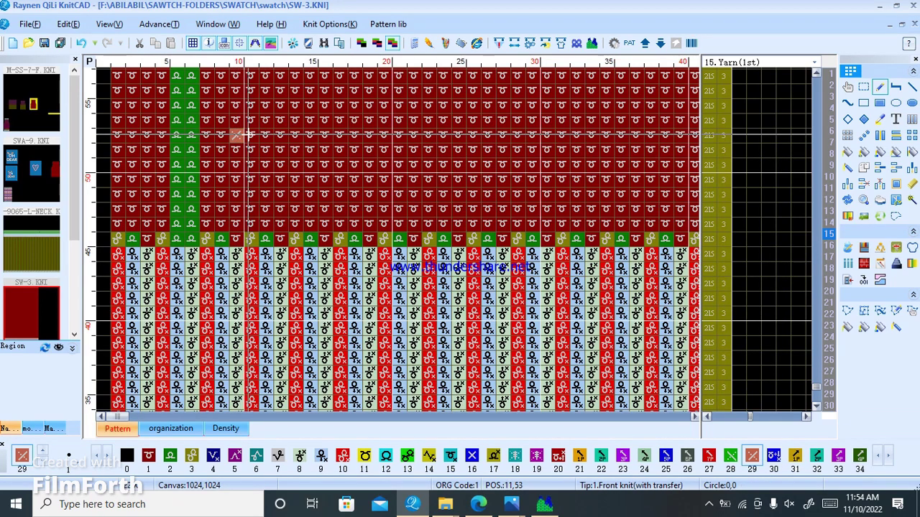
pyautogui.click(515, 457)
pyautogui.click(208, 135)
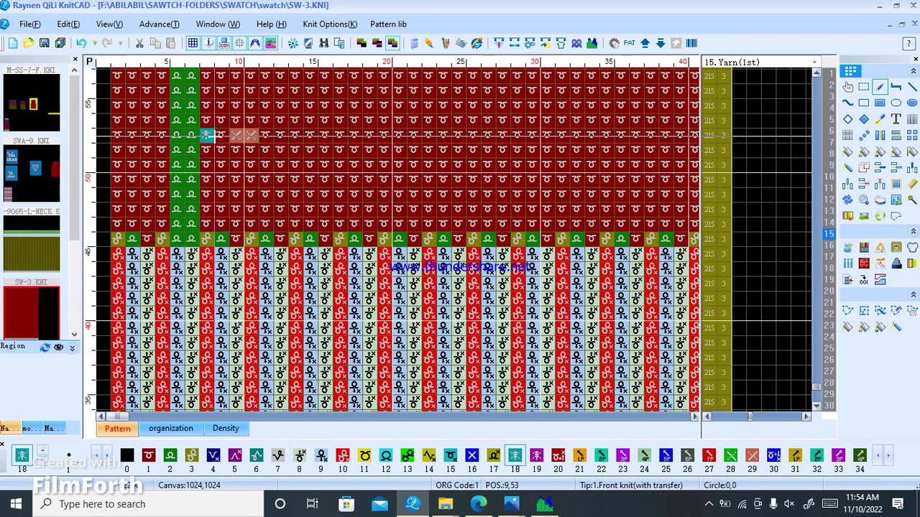
pyautogui.click(221, 135)
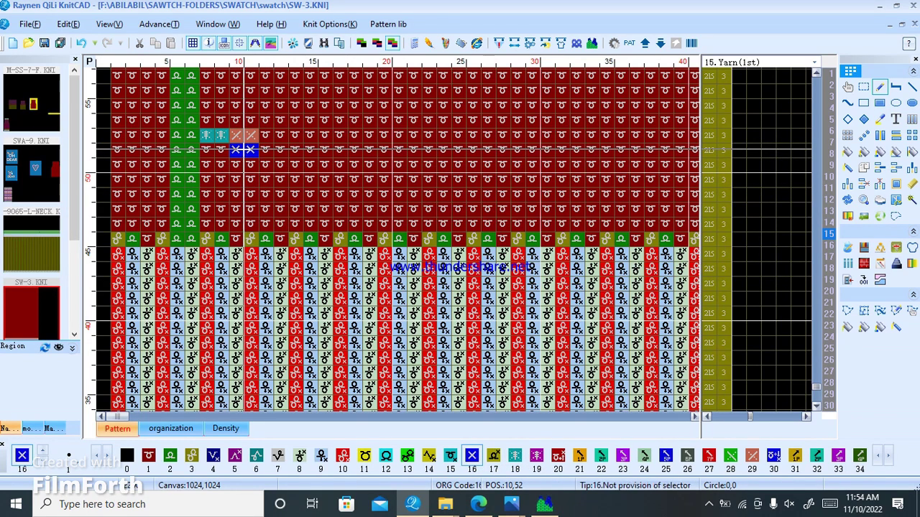
# - Copy the 4×2 cable stitch block downward to extend the motif
pyautogui.press('s')
pyautogui.moveTo(243, 130)
pyautogui.mouseDown()
pyautogui.moveTo(250, 146)
pyautogui.moveTo(309, 141)
pyautogui.mouseUp()
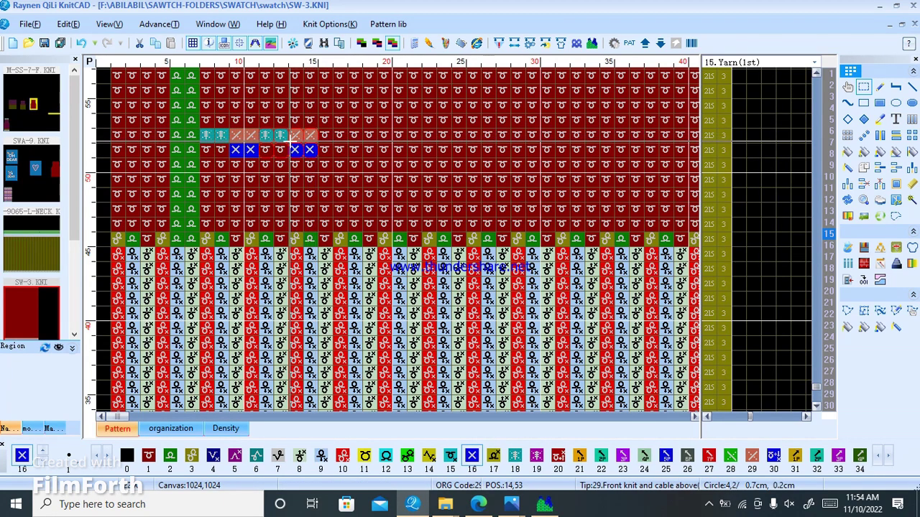
pyautogui.moveTo(292, 141)
pyautogui.mouseDown()
pyautogui.moveTo(266, 120)
pyautogui.moveTo(280, 215)
pyautogui.moveTo(268, 199)
pyautogui.mouseUp()
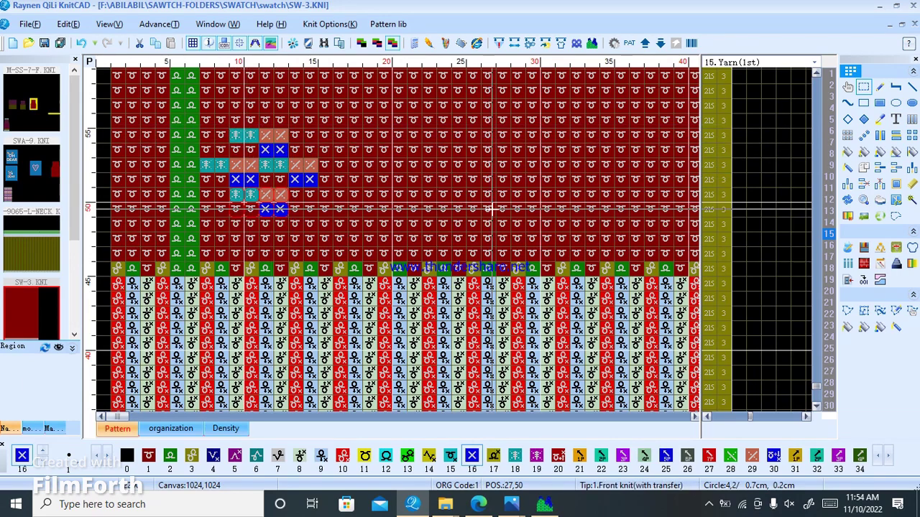
# - Copy the whole cable motif about 12 rows higher beside the green stripe
pyautogui.scroll(-1, 274, 240)
pyautogui.scroll(-1, 274, 240)
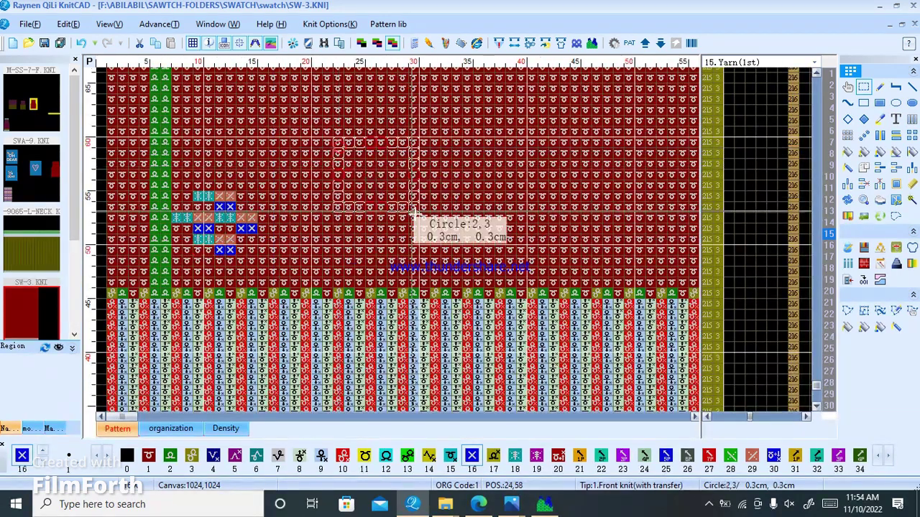
pyautogui.moveTo(178, 250); pyautogui.dragTo(260, 161)
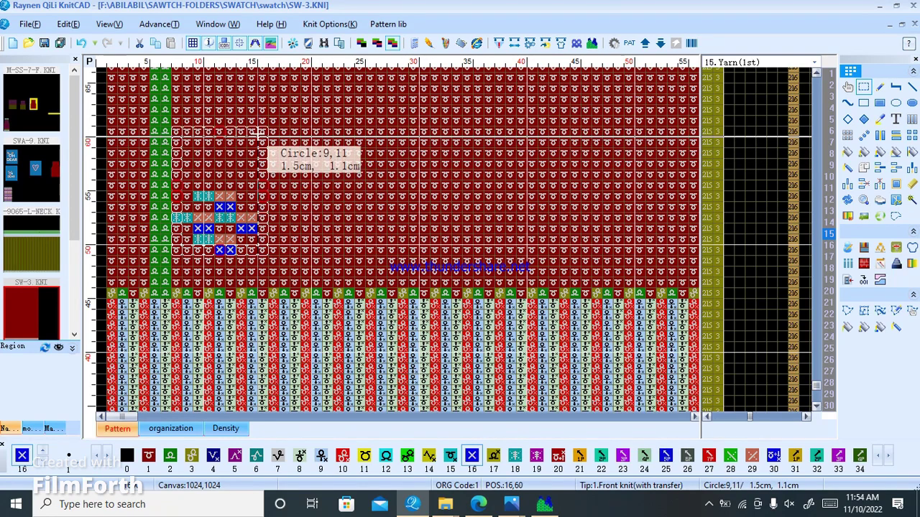
pyautogui.moveTo(261, 161); pyautogui.dragTo(253, 130)
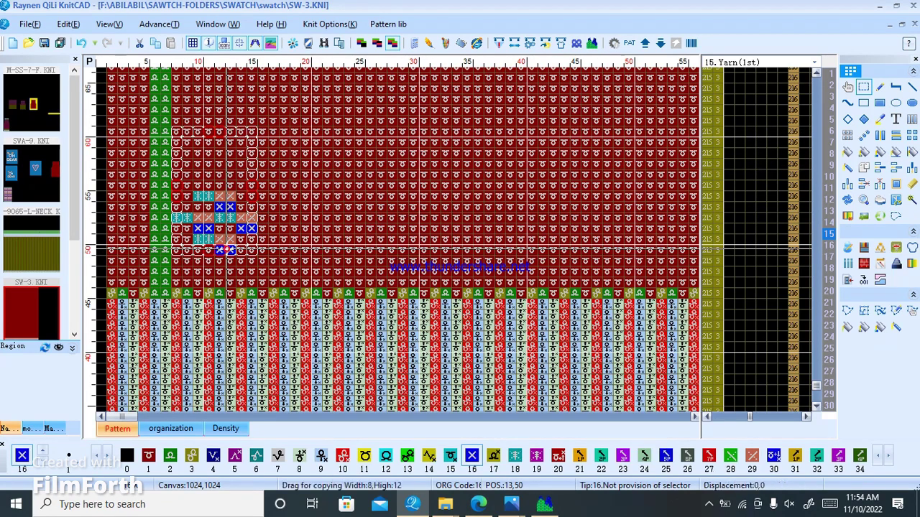
pyautogui.moveTo(225, 250); pyautogui.dragTo(225, 110)
pyautogui.scroll(-1, 225, 110)
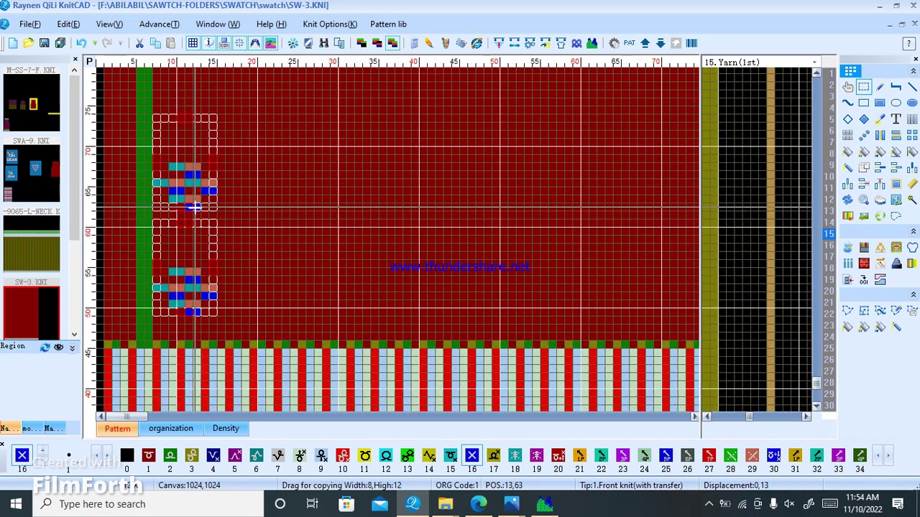
pyautogui.moveTo(194, 208)
pyautogui.mouseDown()
pyautogui.moveTo(194, 224)
pyautogui.moveTo(195, 208)
pyautogui.mouseUp()
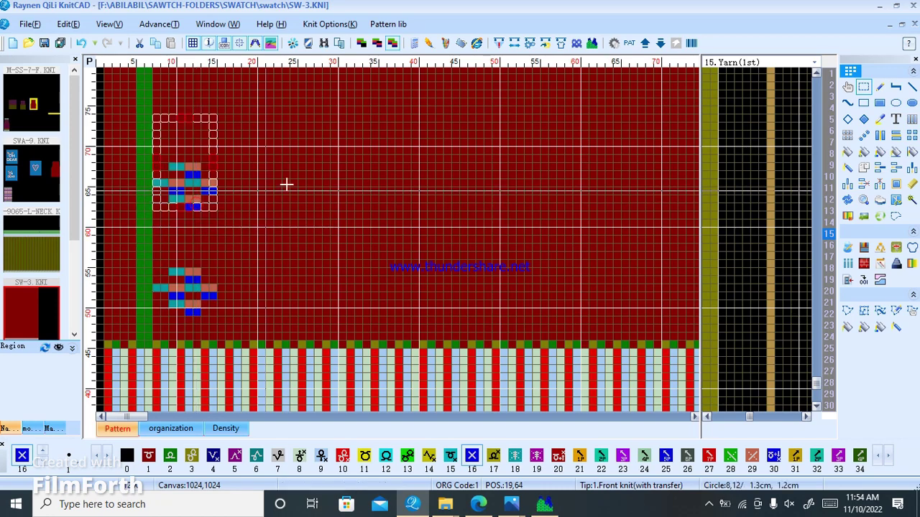
pyautogui.scroll(2, 228, 229)
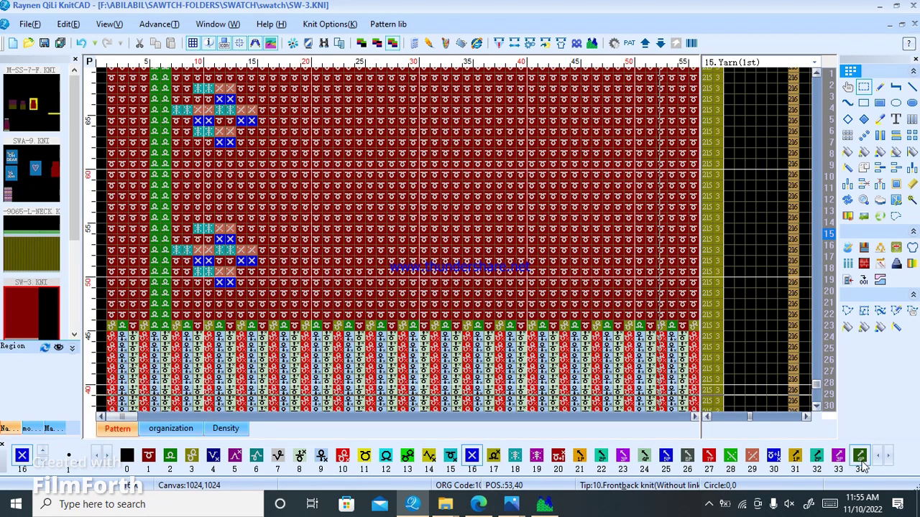
# - Select purple stitch type 80 from the 70–104 palette page for pencil painting
pyautogui.click(889, 458)
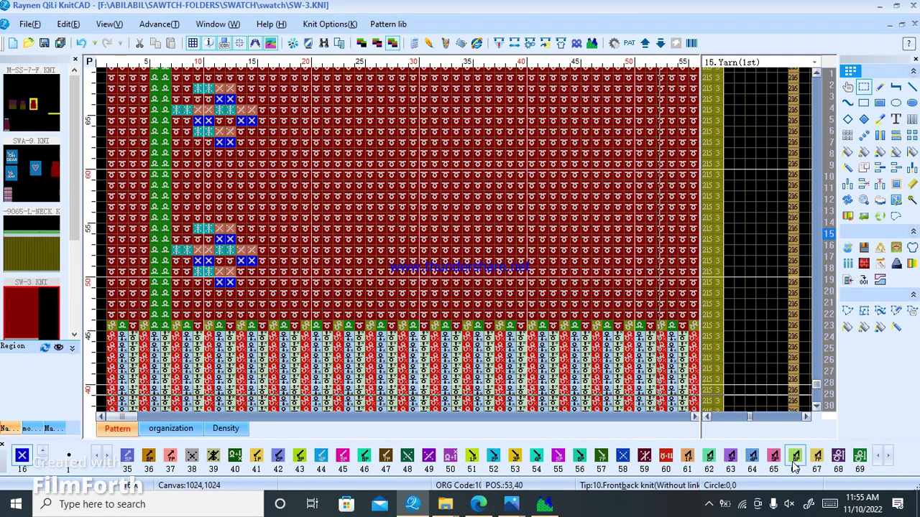
pyautogui.click(889, 460)
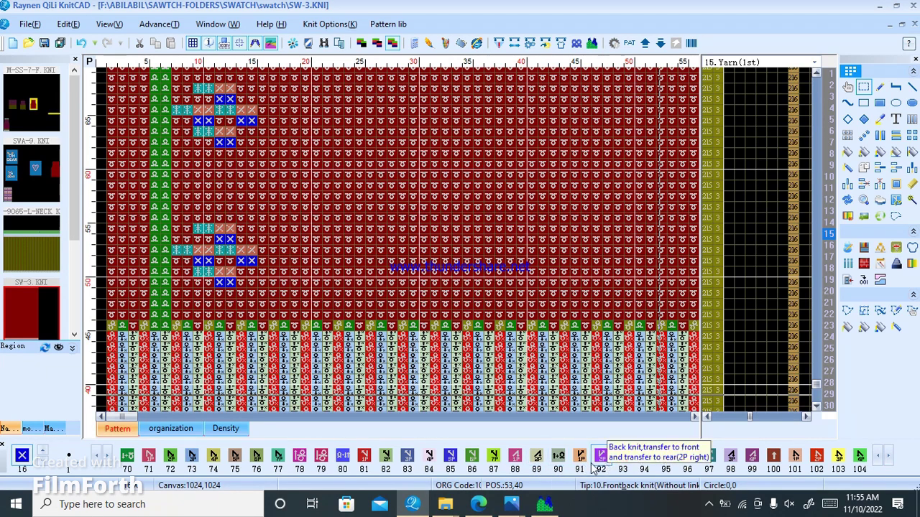
pyautogui.click(342, 458)
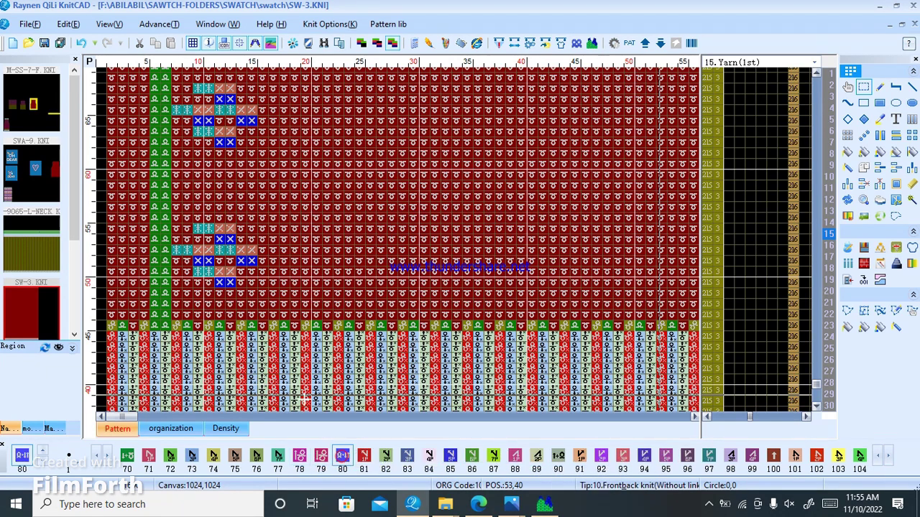
pyautogui.click(880, 87)
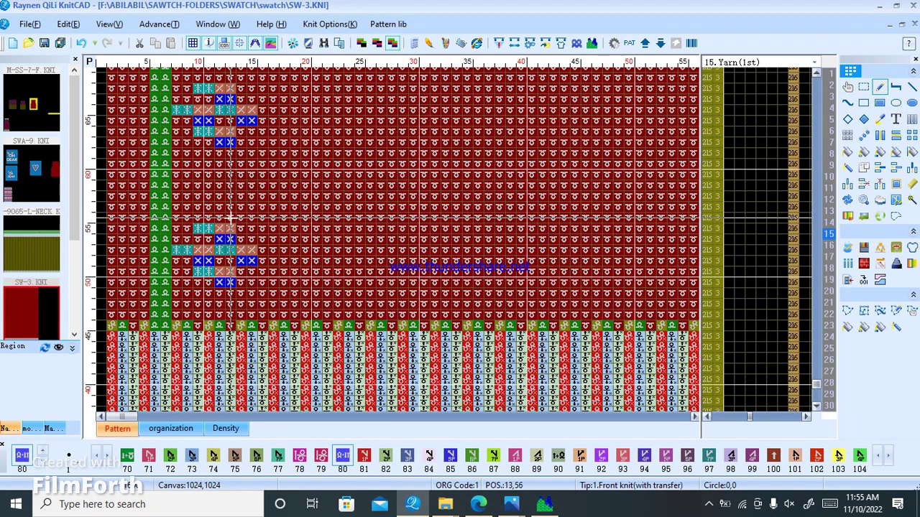
# - Paint stitch 80 cells on the green stripe beside both cable motifs
pyautogui.click(161, 250)
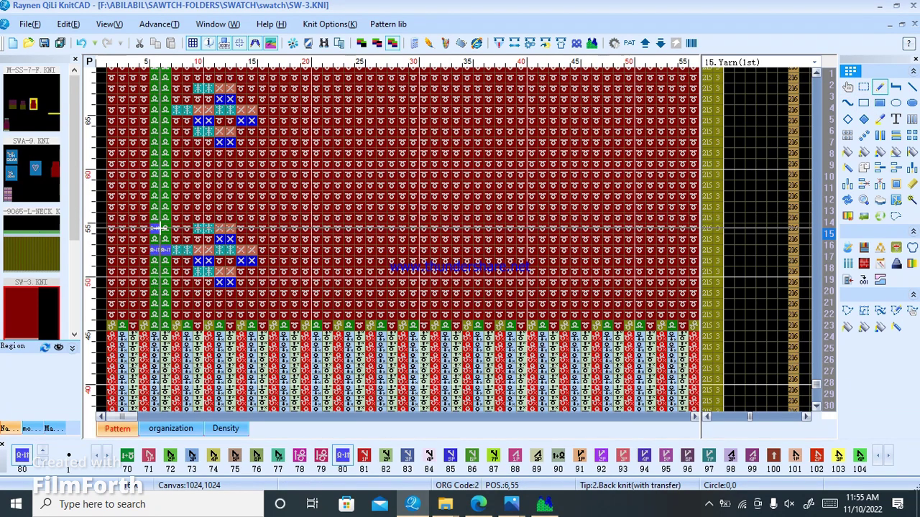
pyautogui.click(161, 228)
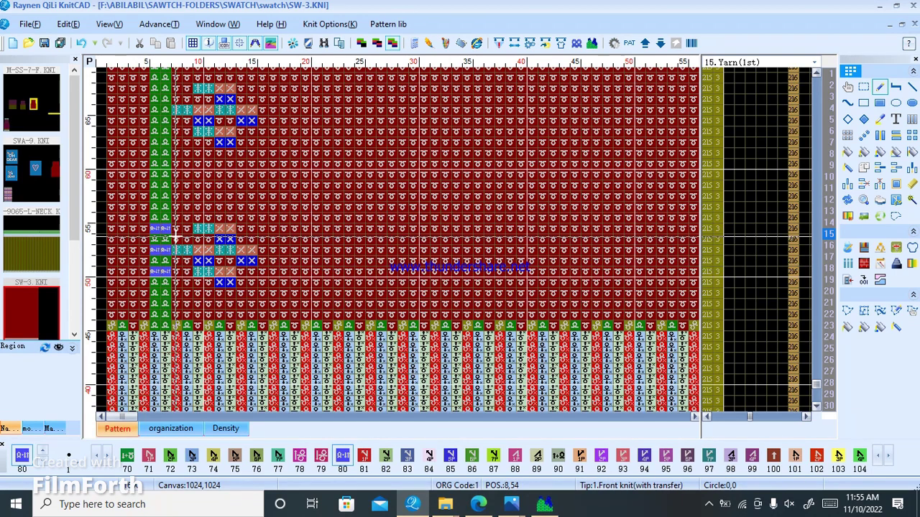
pyautogui.click(158, 88)
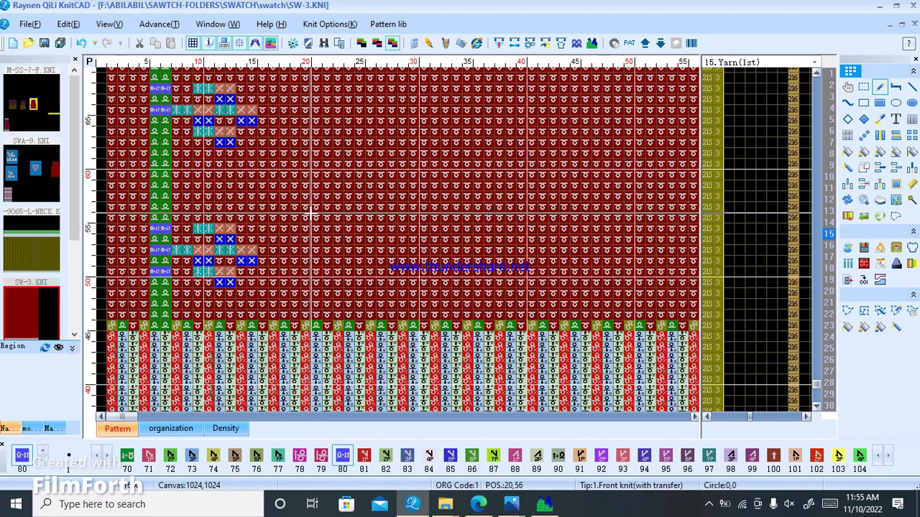
pyautogui.scroll(-2, 262, 239)
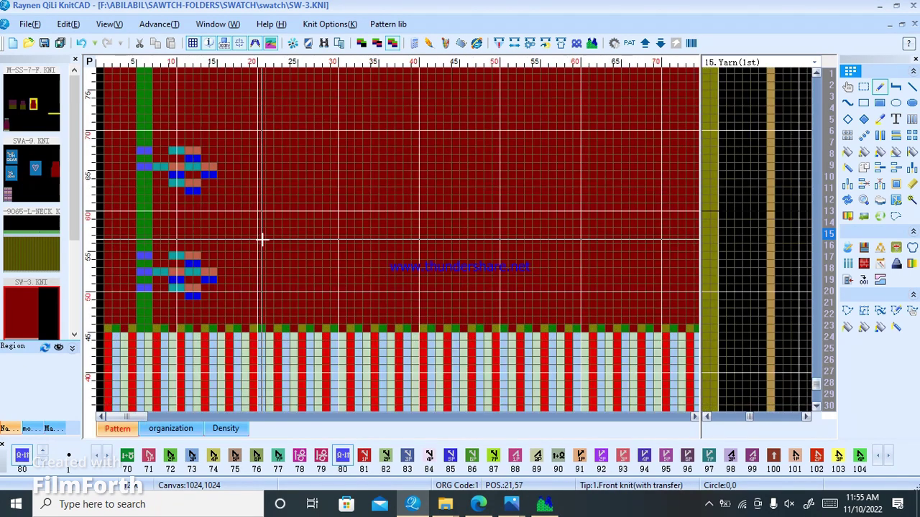
# - Flat-copy the purple stitch pair onto another row of the stripe
pyautogui.click(847, 136)
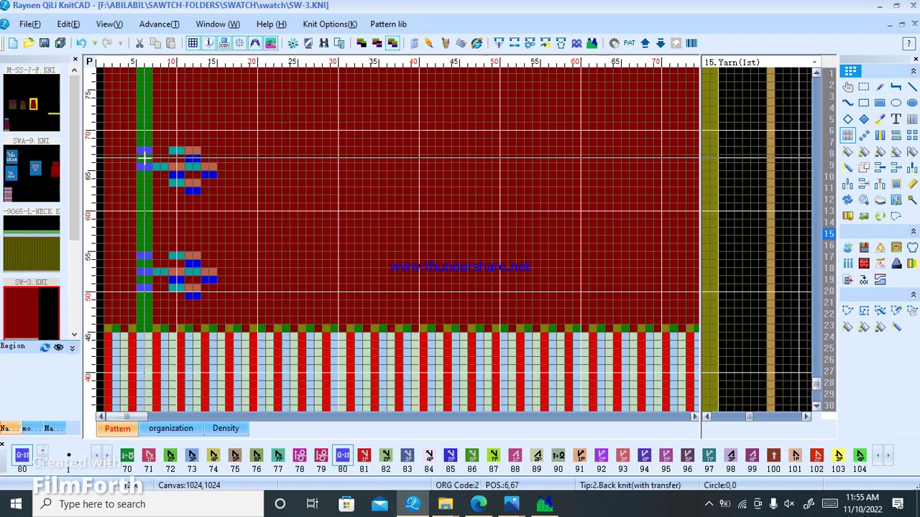
pyautogui.scroll(2, 174, 239)
pyautogui.scroll(1, 174, 239)
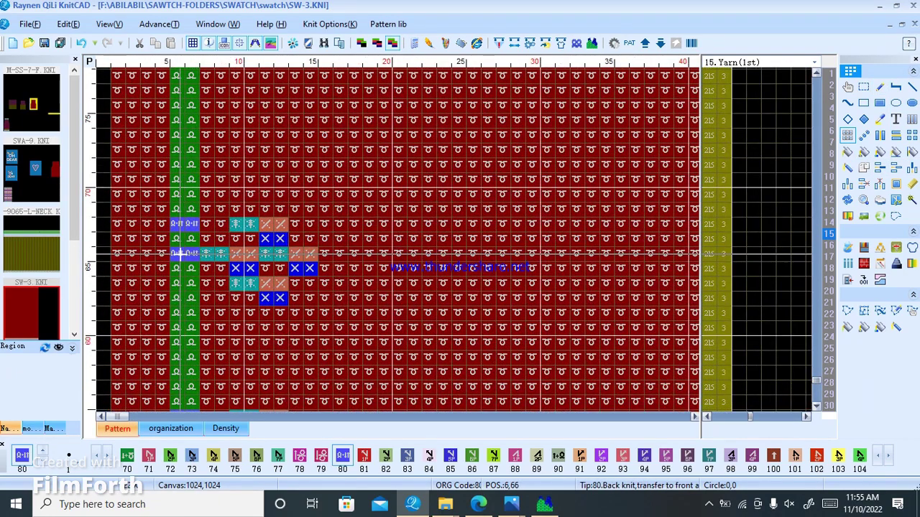
pyautogui.moveTo(188, 253); pyautogui.dragTo(194, 267)
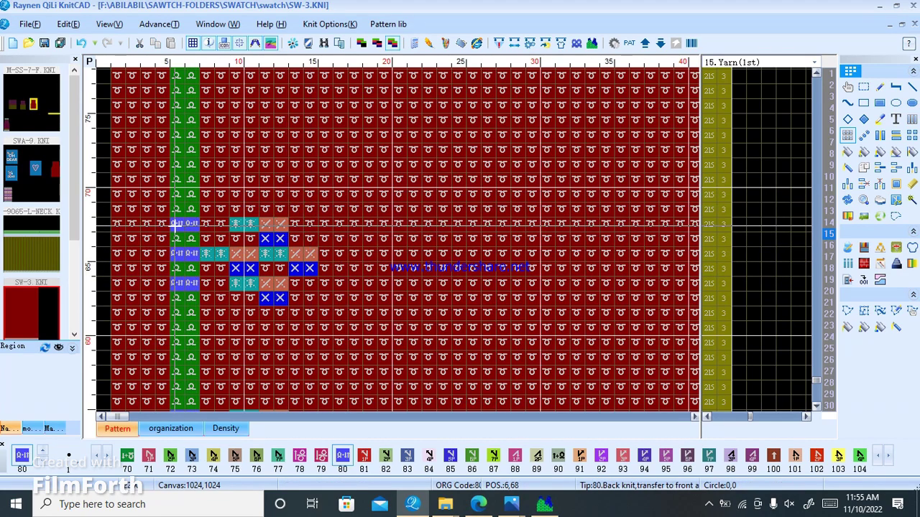
# - Copy the green stripe with both motifs to just right of the cables
pyautogui.moveTo(174, 224); pyautogui.dragTo(213, 328)
pyautogui.scroll(-2, 295, 332)
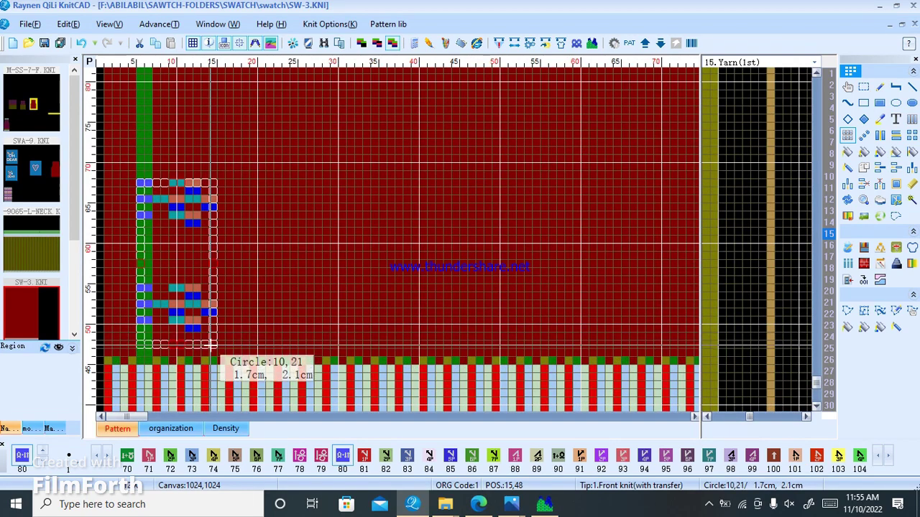
pyautogui.moveTo(212, 327)
pyautogui.mouseDown()
pyautogui.moveTo(212, 352)
pyautogui.moveTo(225, 288)
pyautogui.mouseUp()
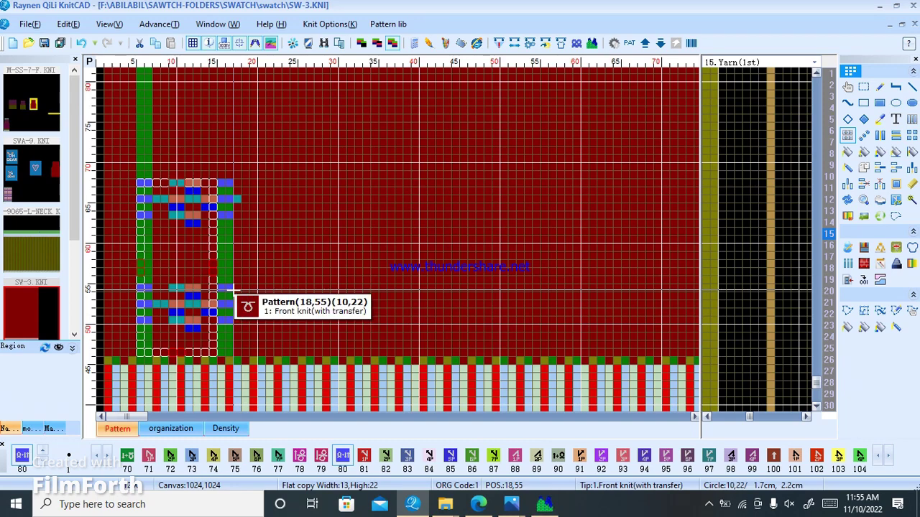
pyautogui.moveTo(233, 289); pyautogui.dragTo(231, 289)
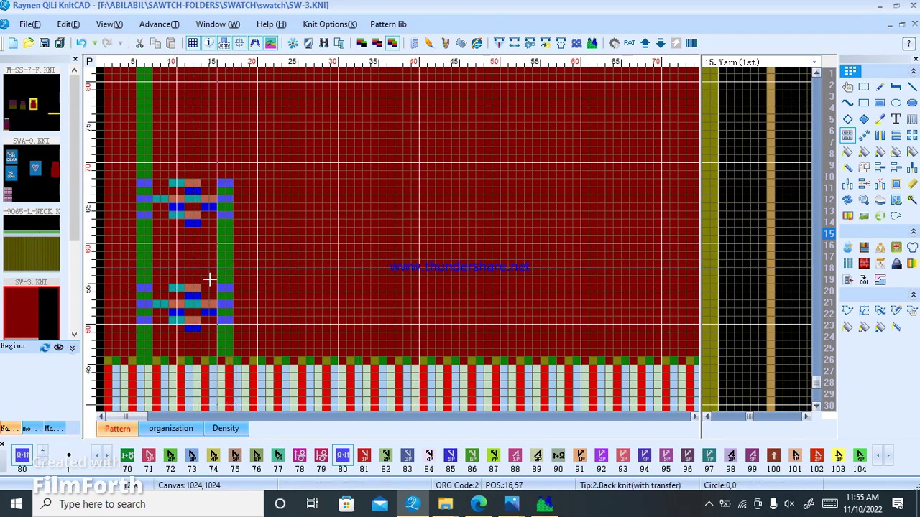
pyautogui.scroll(1, 210, 228)
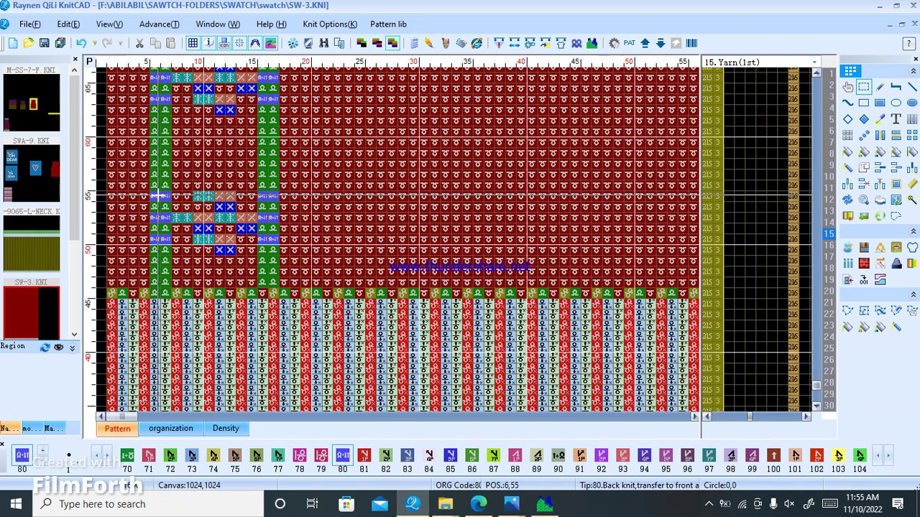
# - Copy one 12×6 cable motif block up-right, dropping it at columns 21–32
pyautogui.moveTo(153, 195); pyautogui.dragTo(274, 250)
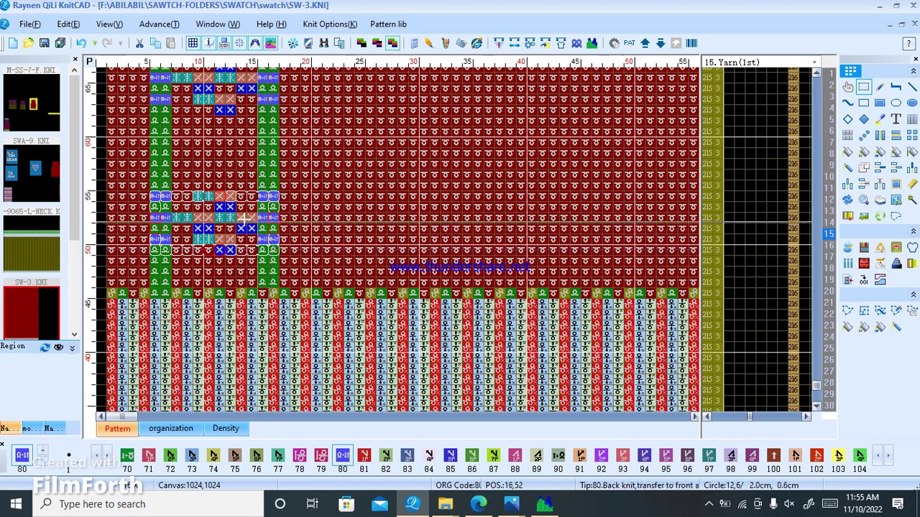
pyautogui.moveTo(217, 207)
pyautogui.mouseDown()
pyautogui.moveTo(314, 131)
pyautogui.moveTo(346, 134)
pyautogui.mouseUp()
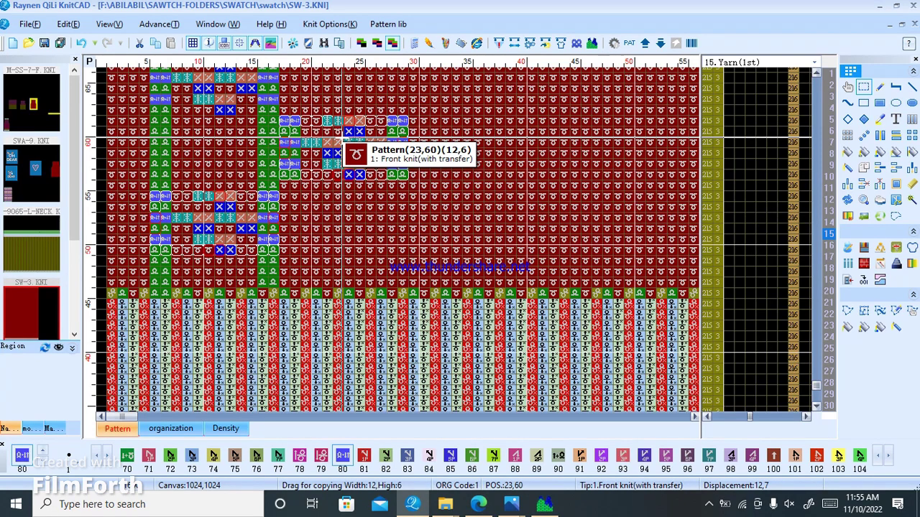
pyautogui.moveTo(337, 141); pyautogui.dragTo(316, 140)
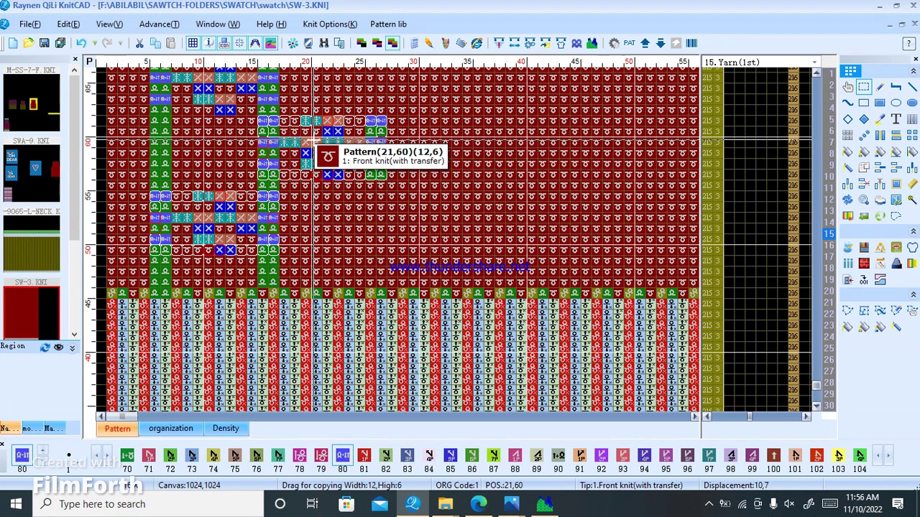
pyautogui.click(314, 139)
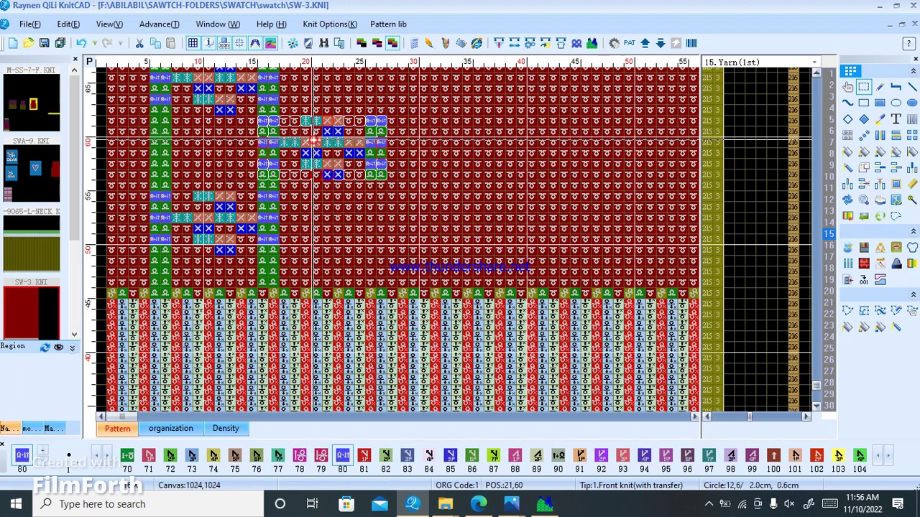
pyautogui.scroll(-2, 270, 234)
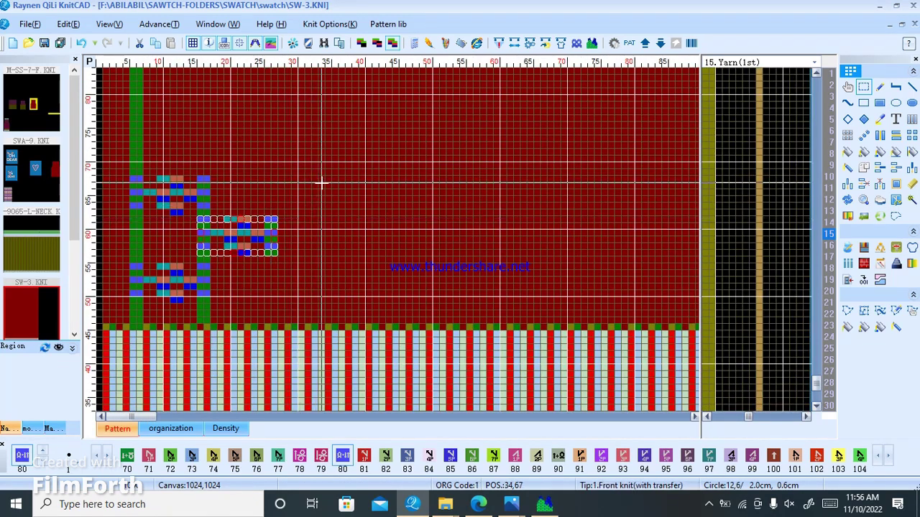
# - Trial-copy and tile the motif area up-right, then cancel the oversized tile
pyautogui.moveTo(321, 183); pyautogui.dragTo(379, 242)
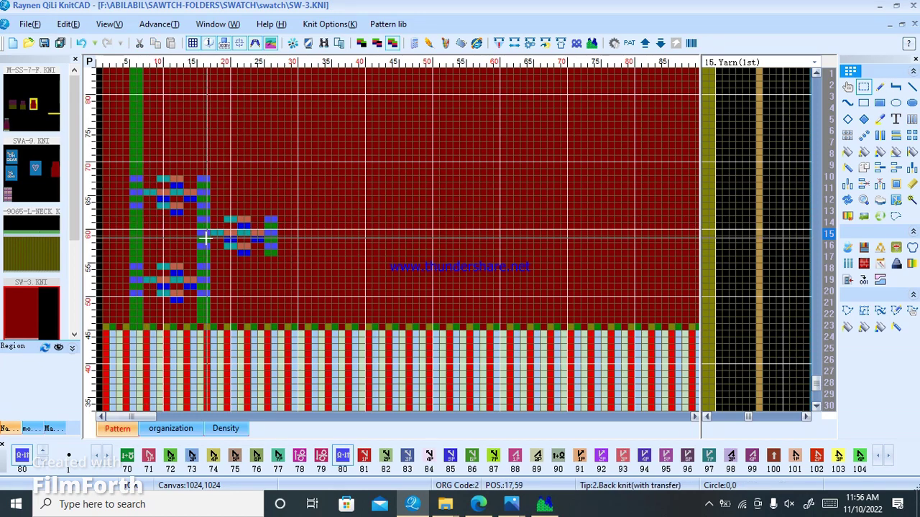
pyautogui.scroll(1, 205, 237)
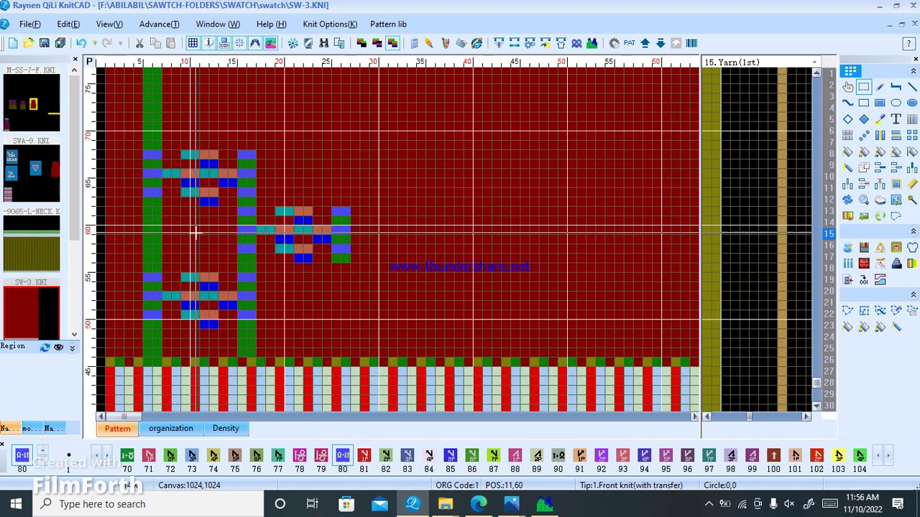
pyautogui.moveTo(167, 352)
pyautogui.mouseDown()
pyautogui.moveTo(236, 248)
pyautogui.moveTo(350, 211)
pyautogui.mouseUp()
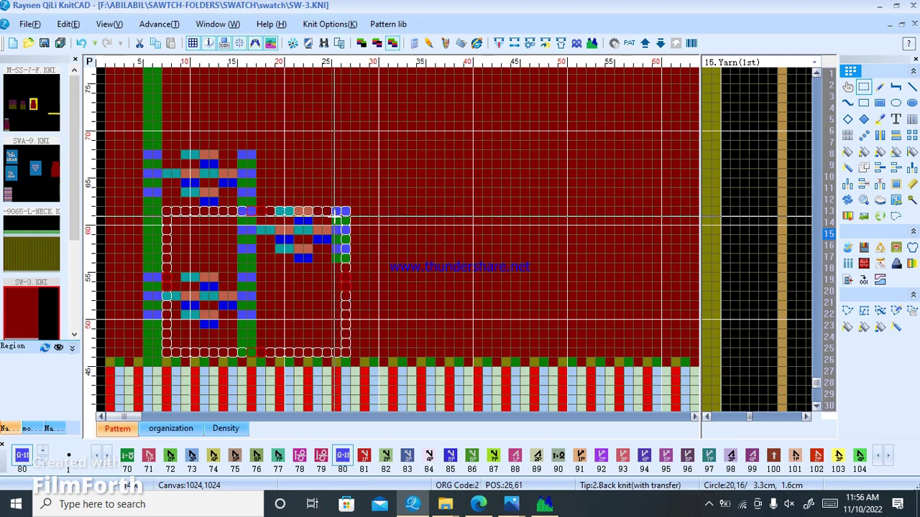
pyautogui.moveTo(332, 211)
pyautogui.mouseDown()
pyautogui.moveTo(398, 164)
pyautogui.moveTo(790, 113)
pyautogui.mouseUp()
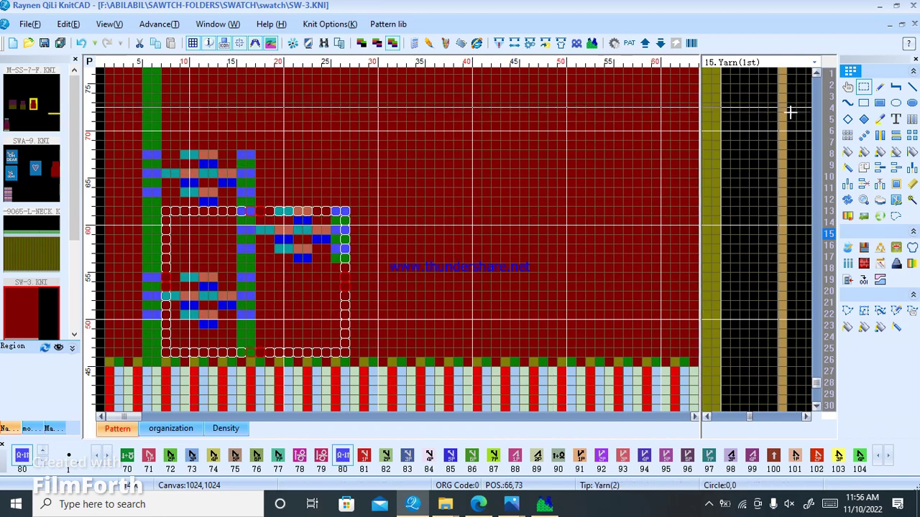
pyautogui.click(849, 137)
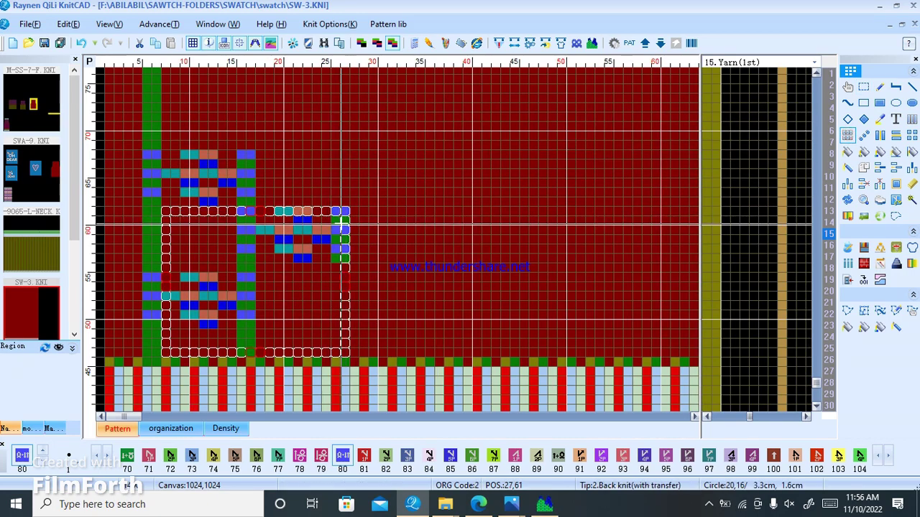
pyautogui.moveTo(391, 187); pyautogui.dragTo(505, 96)
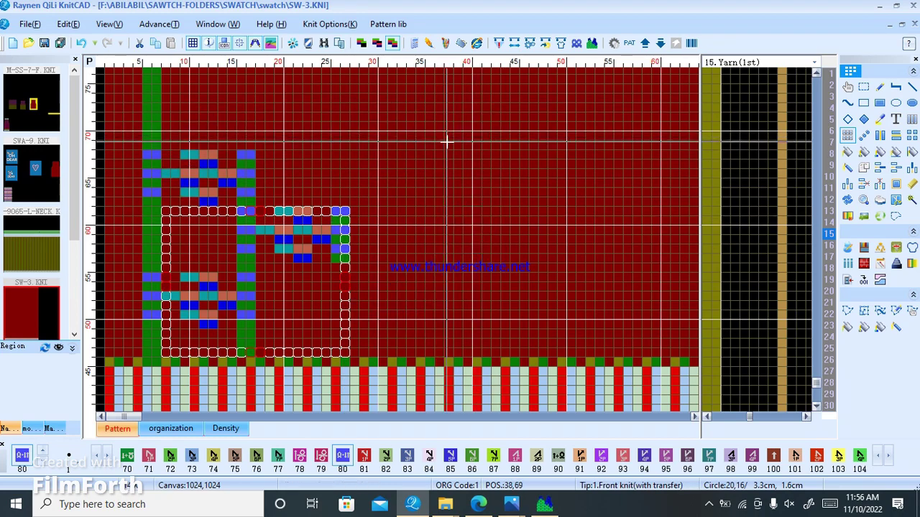
pyautogui.moveTo(505, 96); pyautogui.dragTo(324, 273)
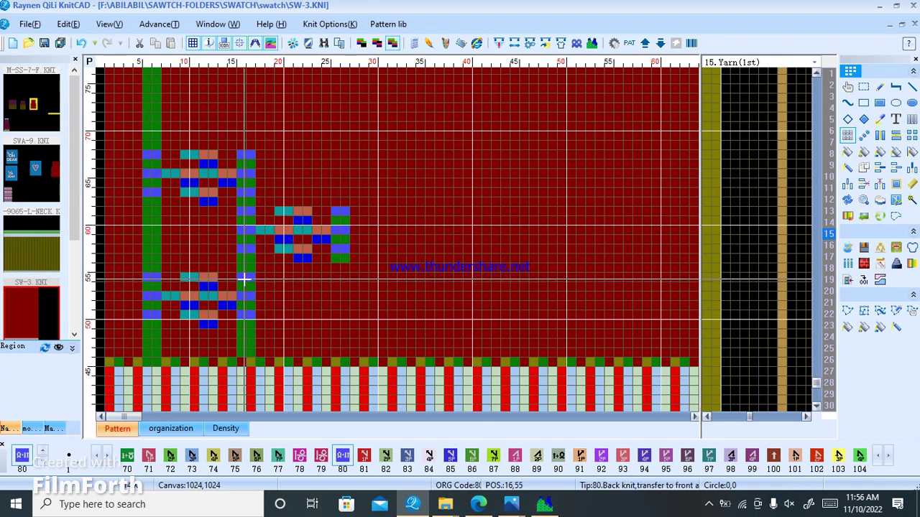
# - Stamp a copy of the lower-left cable motif to its right and patch stray cells red
pyautogui.moveTo(245, 279); pyautogui.dragTo(260, 316)
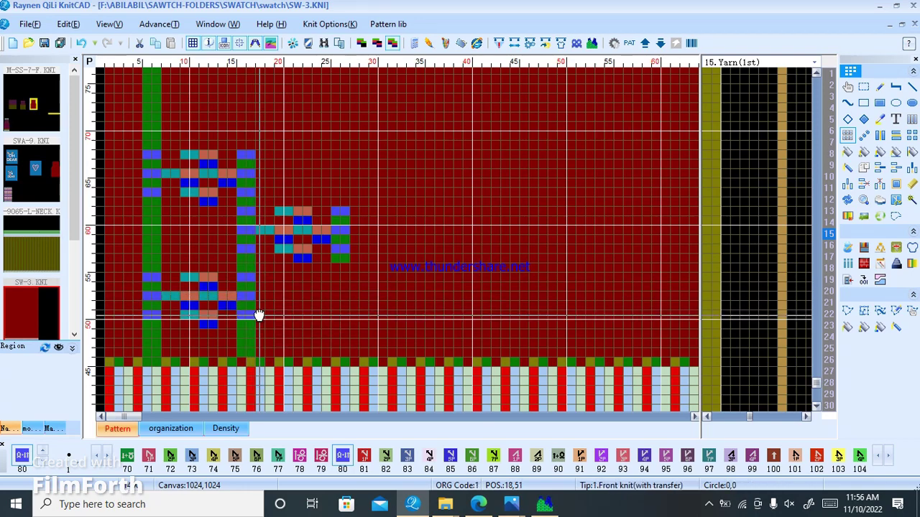
pyautogui.moveTo(146, 277)
pyautogui.mouseDown()
pyautogui.moveTo(225, 296)
pyautogui.moveTo(267, 320)
pyautogui.moveTo(236, 344)
pyautogui.mouseUp()
pyautogui.moveTo(234, 346); pyautogui.dragTo(233, 352)
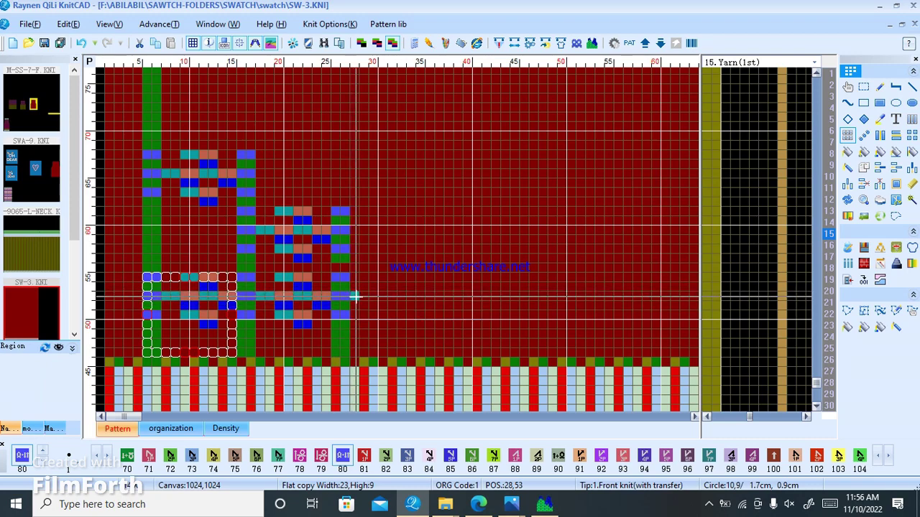
pyautogui.click(355, 296)
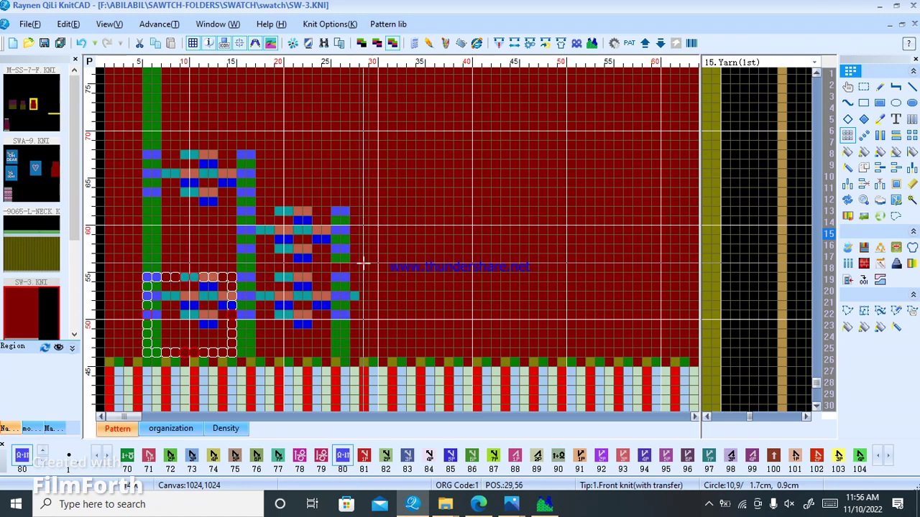
pyautogui.moveTo(363, 264); pyautogui.dragTo(361, 279)
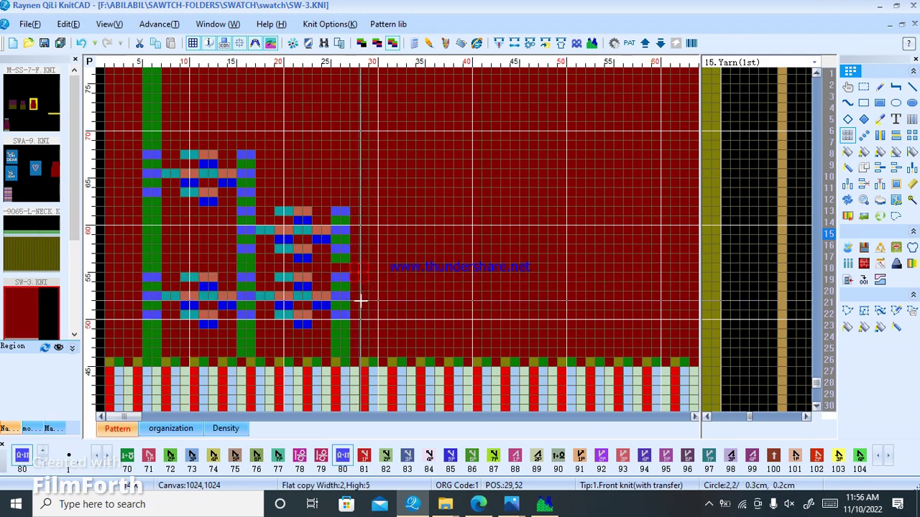
pyautogui.click(362, 301)
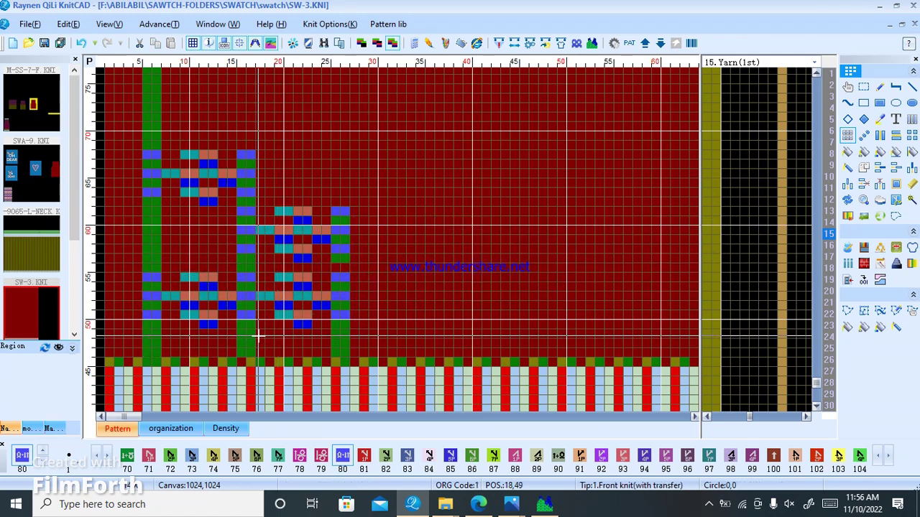
pyautogui.moveTo(257, 335); pyautogui.dragTo(348, 354)
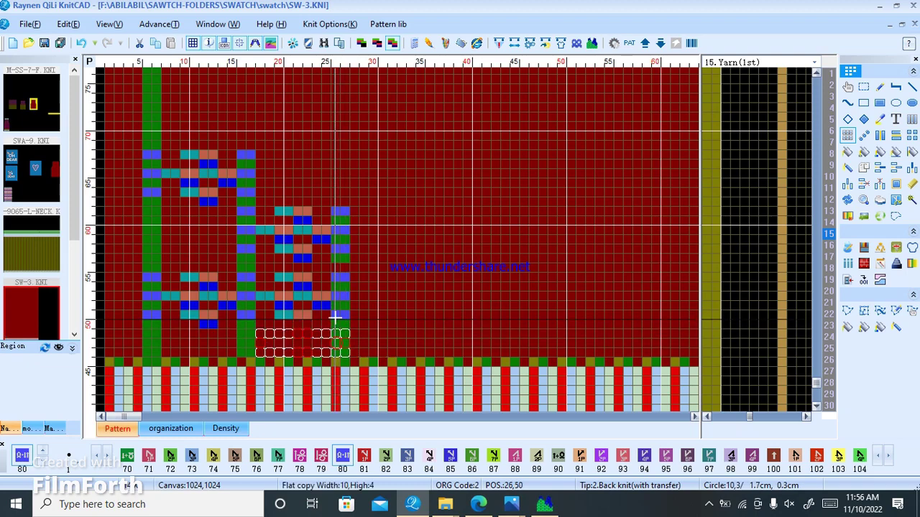
# - Drop the copied block onto the lower motif rows and cancel a trial motif repeat
pyautogui.click(335, 278)
pyautogui.moveTo(446, 191); pyautogui.dragTo(478, 247)
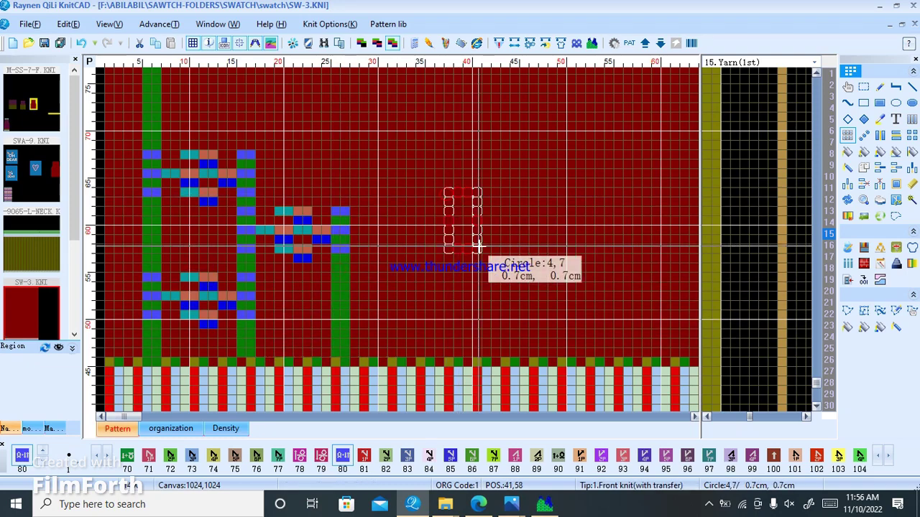
pyautogui.click(434, 248)
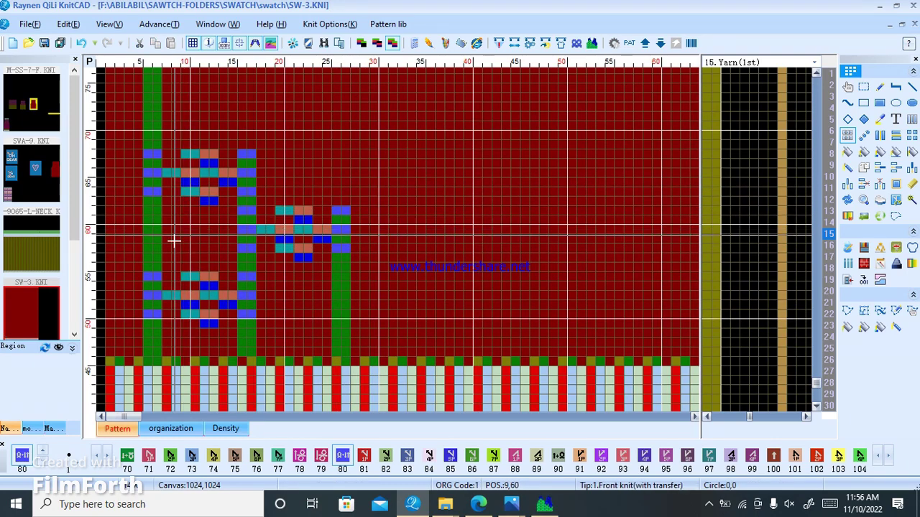
pyautogui.moveTo(152, 349); pyautogui.dragTo(327, 209)
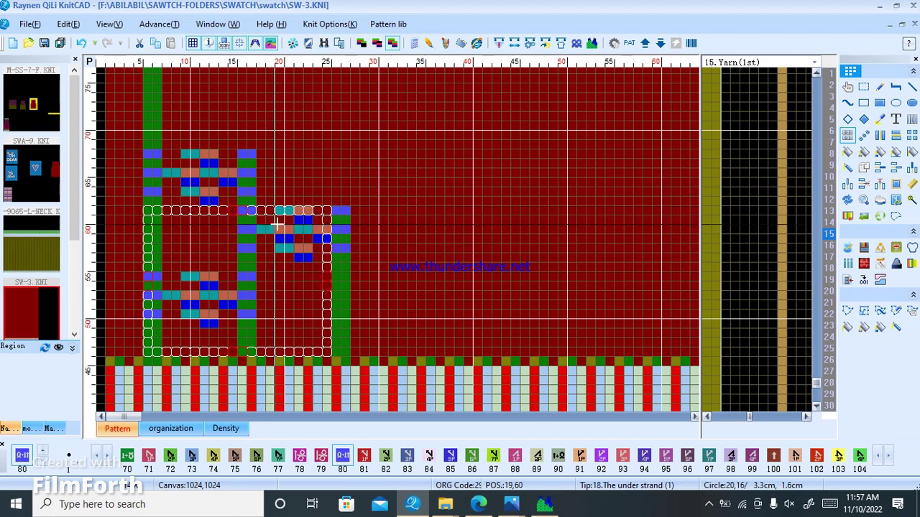
pyautogui.click(458, 164)
pyautogui.moveTo(458, 164); pyautogui.dragTo(516, 115)
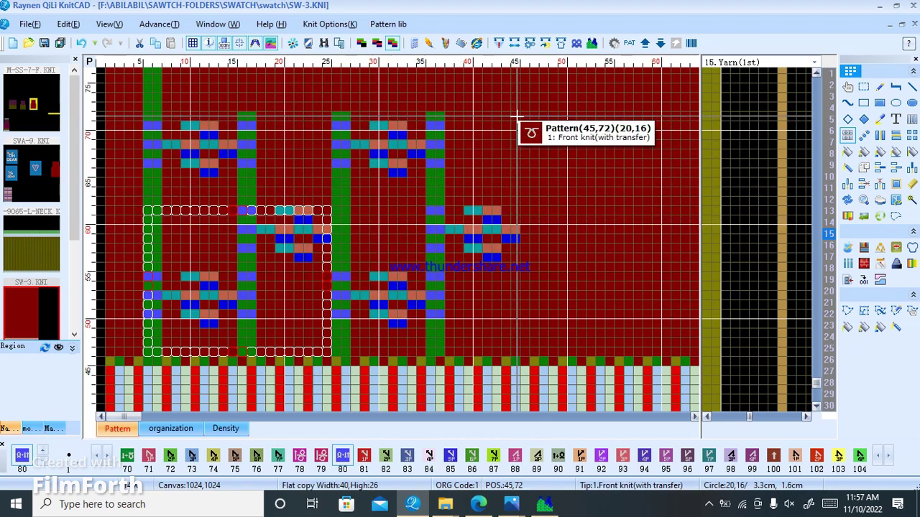
pyautogui.rightClick(516, 115)
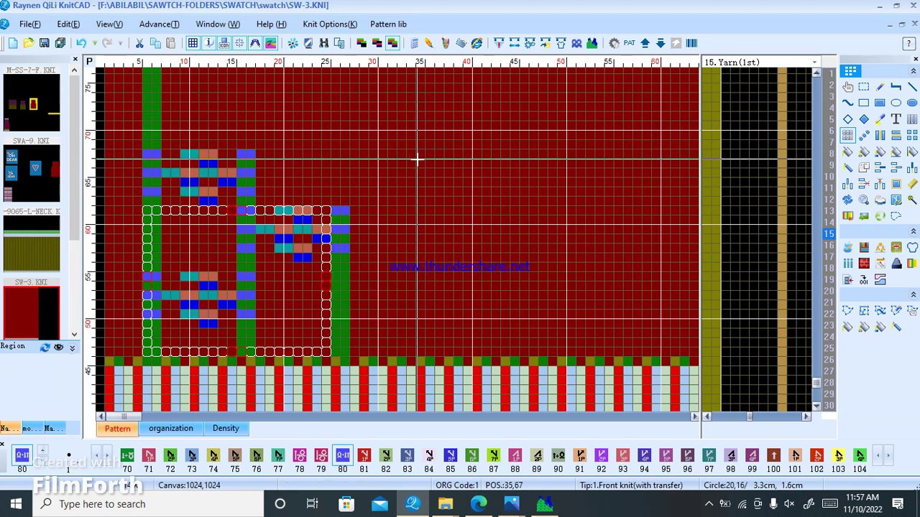
# - Refill the left stripe column green after clearing stray selections
pyautogui.moveTo(427, 132); pyautogui.dragTo(493, 199)
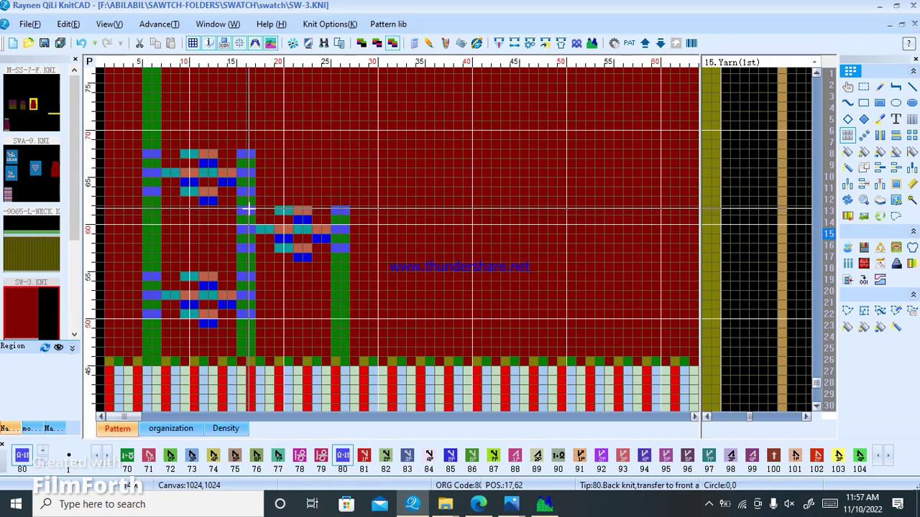
pyautogui.moveTo(248, 209); pyautogui.dragTo(164, 266)
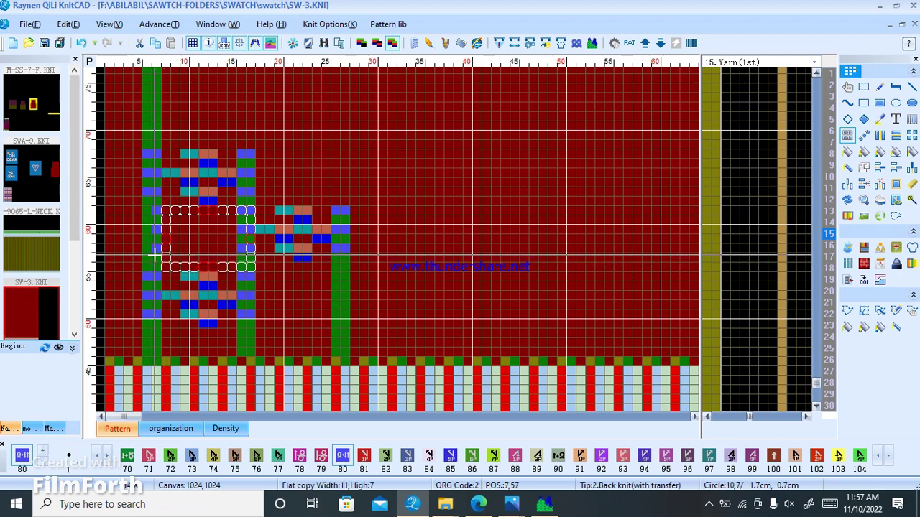
pyautogui.click(144, 255)
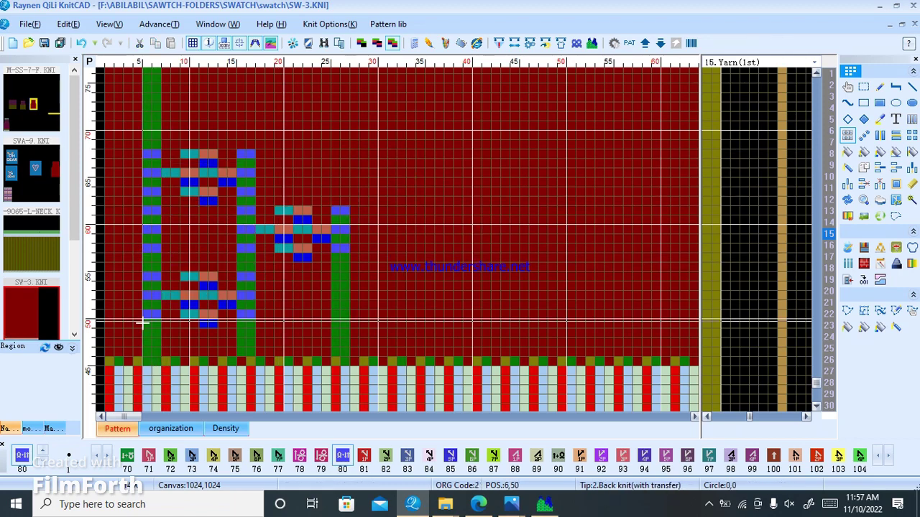
pyautogui.moveTo(143, 352); pyautogui.dragTo(256, 273)
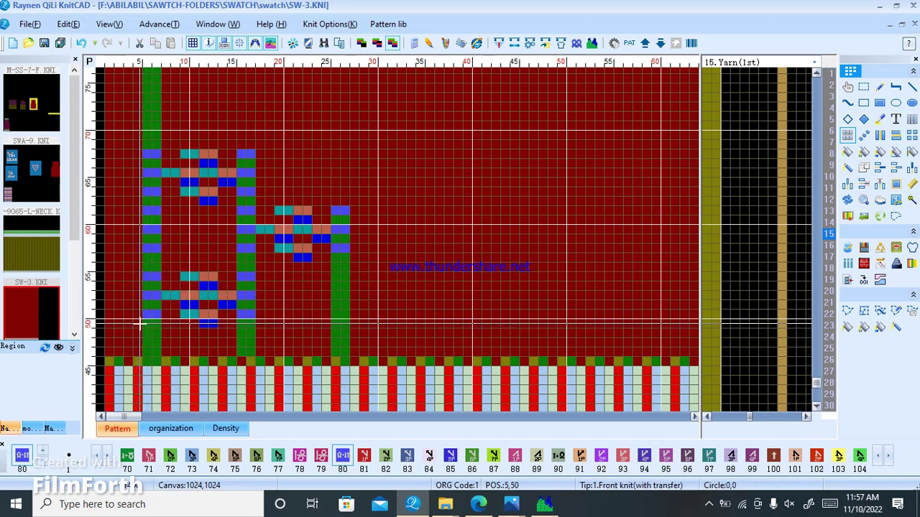
# - Trial-repeat the motif rightward, cancel it, and select the motif unit as the repeat tile
pyautogui.moveTo(143, 324); pyautogui.dragTo(344, 211)
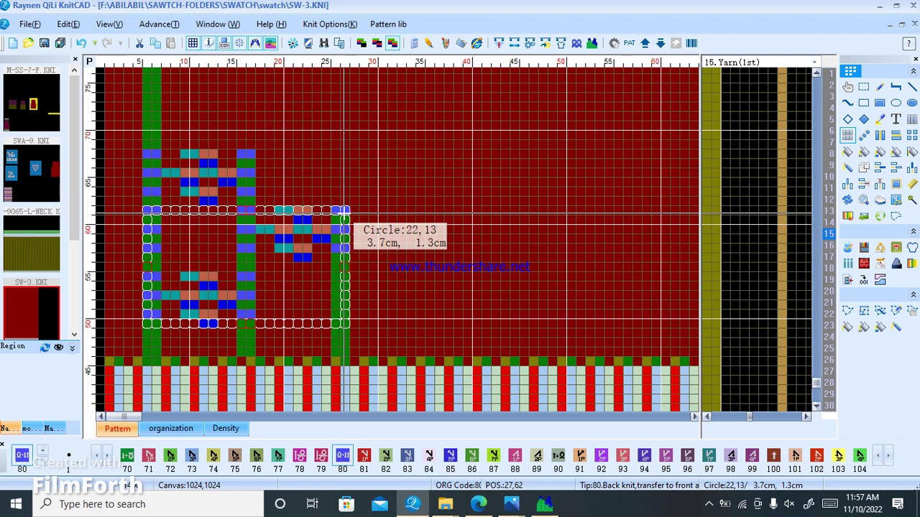
pyautogui.moveTo(344, 212); pyautogui.dragTo(496, 144)
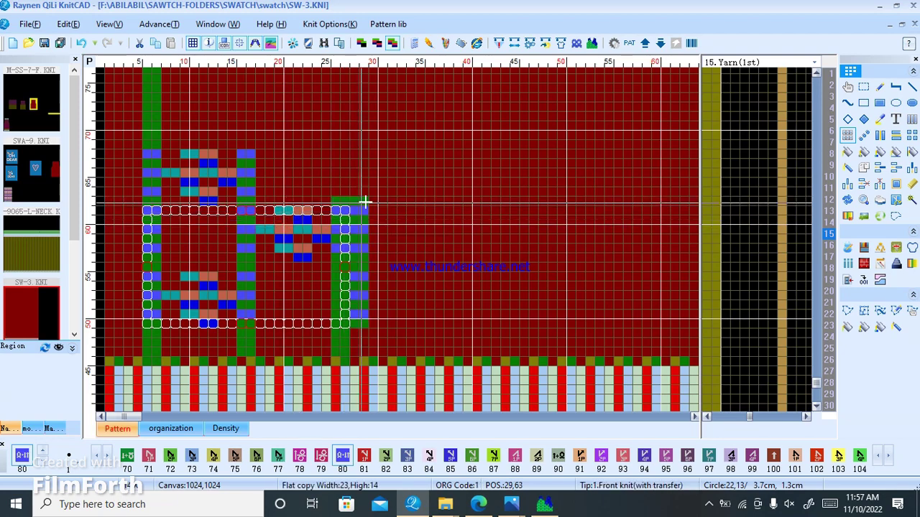
pyautogui.rightClick(496, 145)
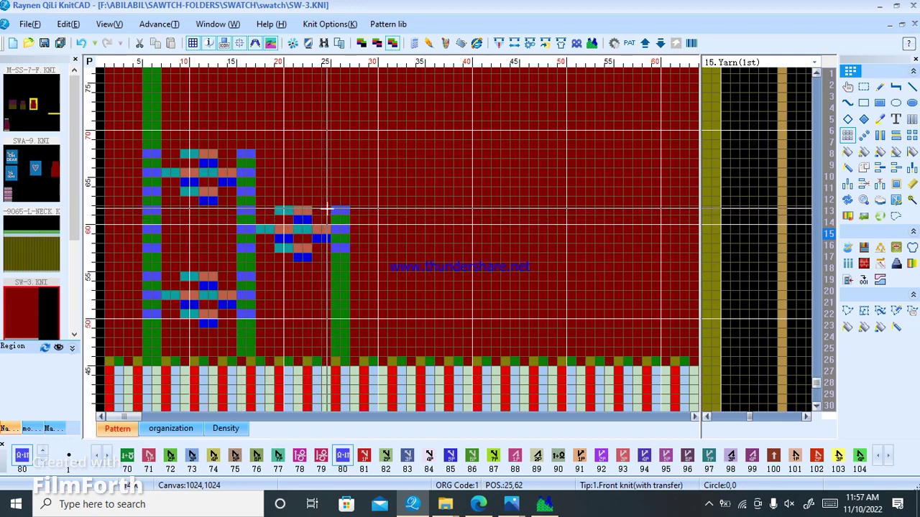
pyautogui.moveTo(325, 209); pyautogui.dragTo(147, 314)
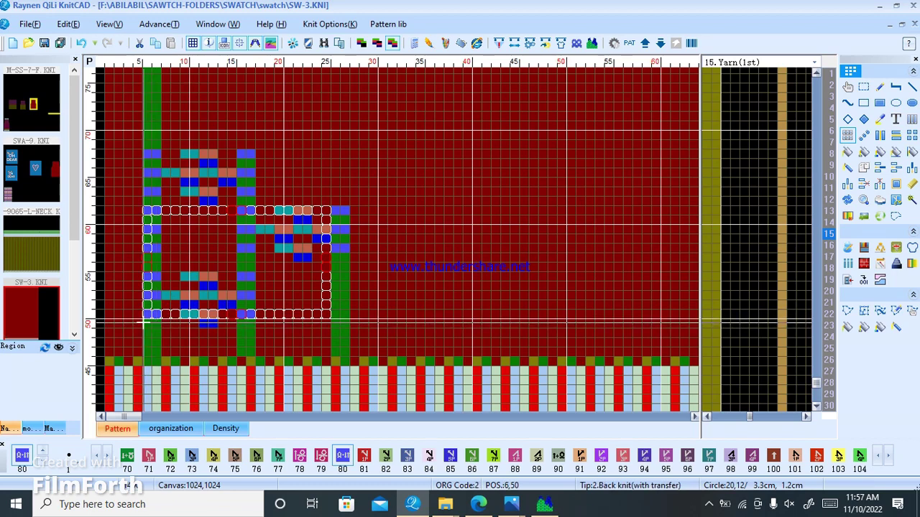
# - Tile the stripe-and-cable unit across the body, about 292 stitches by 424 rows
pyautogui.moveTo(148, 323)
pyautogui.mouseDown()
pyautogui.moveTo(308, 212)
pyautogui.moveTo(327, 209)
pyautogui.mouseUp()
pyautogui.moveTo(361, 171)
pyautogui.mouseDown()
pyautogui.moveTo(476, 97)
pyautogui.moveTo(409, 137)
pyautogui.moveTo(294, 102)
pyautogui.mouseUp()
pyautogui.scroll(-2, 261, 240)
pyautogui.scroll(-3, 409, 137)
pyautogui.scroll(2, 294, 103)
pyautogui.scroll(2, 396, 240)
pyautogui.moveTo(439, 182)
pyautogui.mouseDown()
pyautogui.moveTo(462, 153)
pyautogui.moveTo(447, 140)
pyautogui.moveTo(446, 158)
pyautogui.mouseUp()
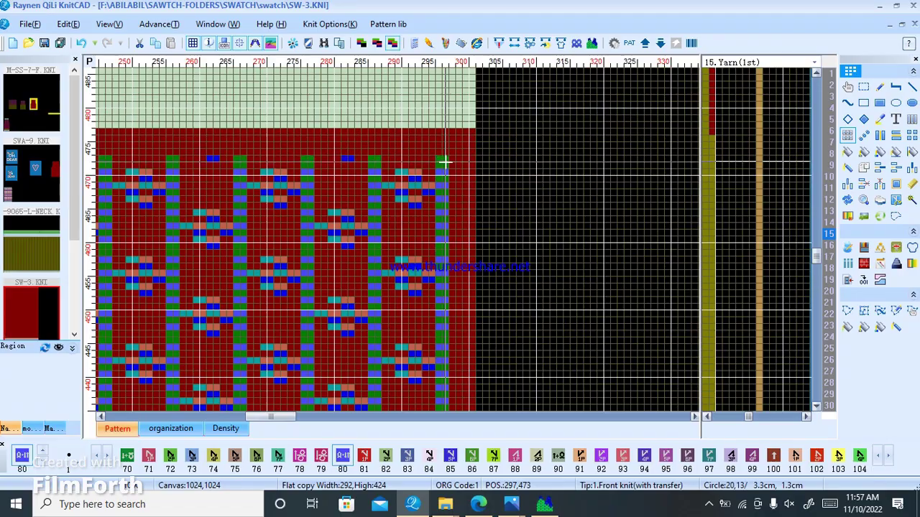
# - Commit the flat-copied cable repeats across the swatch body and zoom to check the edges
pyautogui.moveTo(446, 165); pyautogui.dragTo(441, 160)
pyautogui.scroll(-2, 396, 237)
pyautogui.scroll(-2, 194, 384)
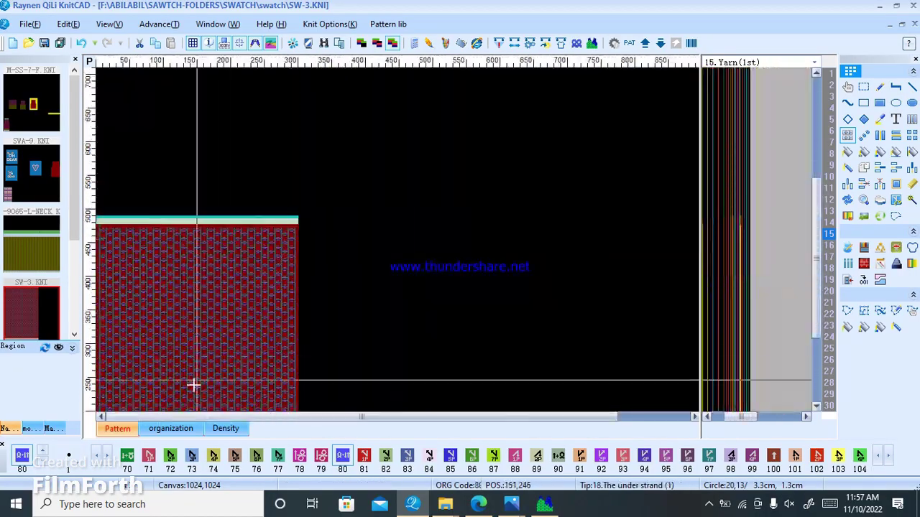
pyautogui.scroll(5, 295, 241)
pyautogui.scroll(-5, 294, 241)
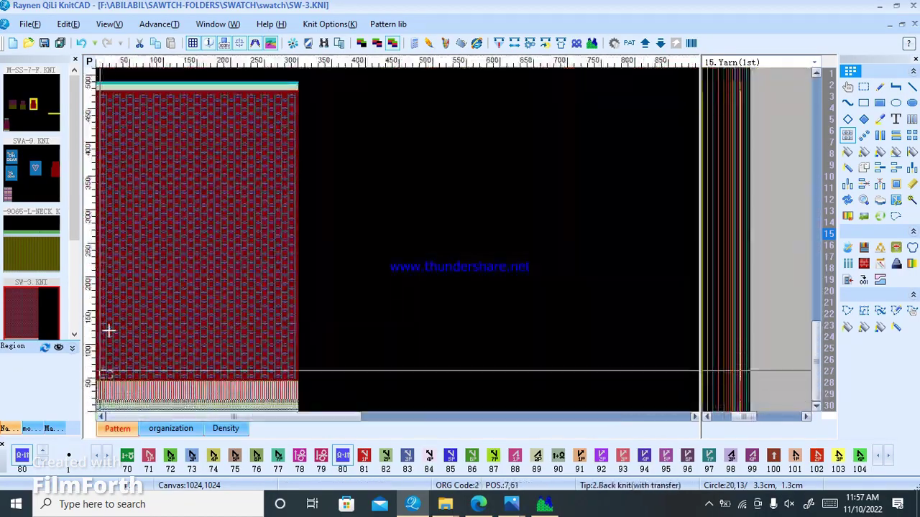
pyautogui.scroll(5, 107, 333)
pyautogui.scroll(2, 427, 208)
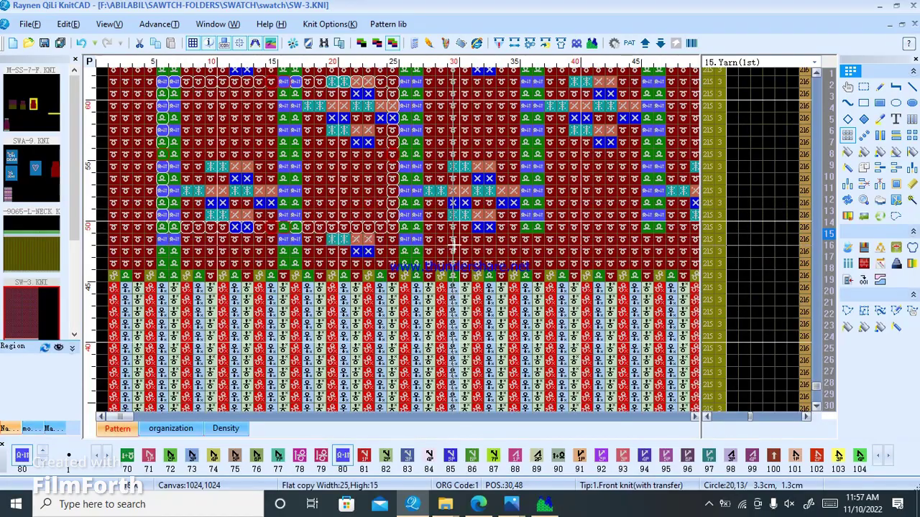
pyautogui.scroll(-5, 455, 247)
pyautogui.scroll(-3, 232, 369)
pyautogui.scroll(3, 285, 375)
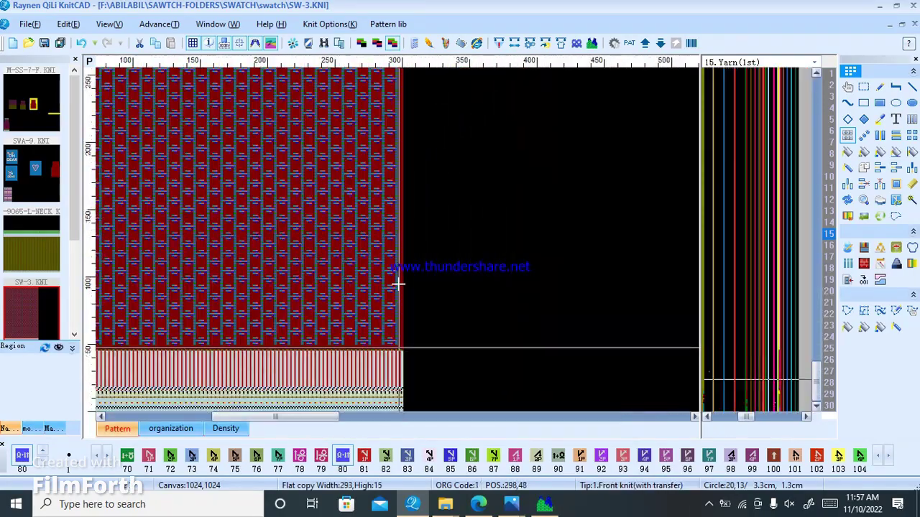
pyautogui.scroll(2, 398, 239)
pyautogui.scroll(1, 388, 248)
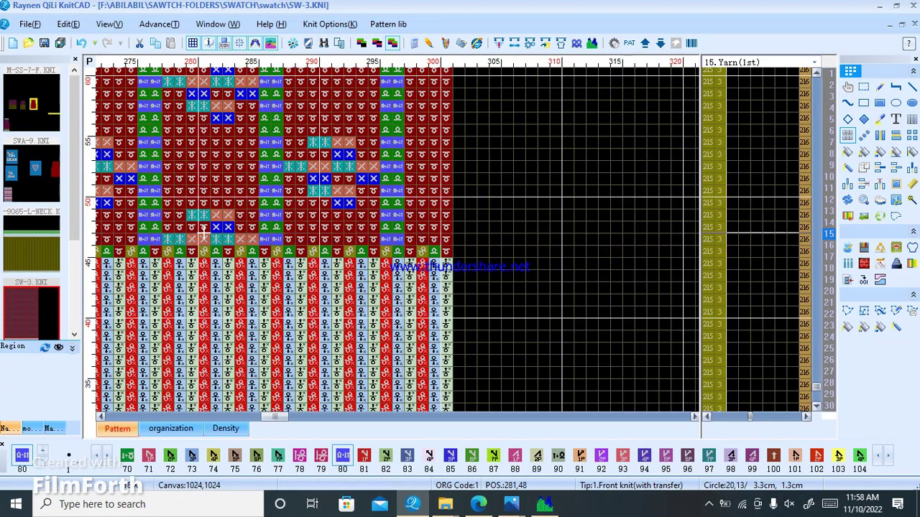
pyautogui.scroll(-3, 401, 248)
pyautogui.scroll(-1, 409, 255)
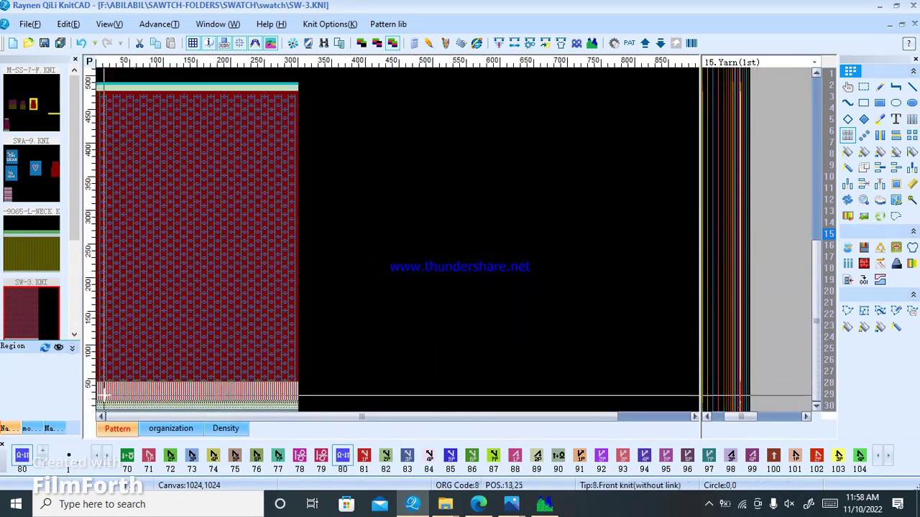
pyautogui.scroll(2, 287, 249)
pyautogui.scroll(1, 287, 249)
pyautogui.scroll(1, 287, 250)
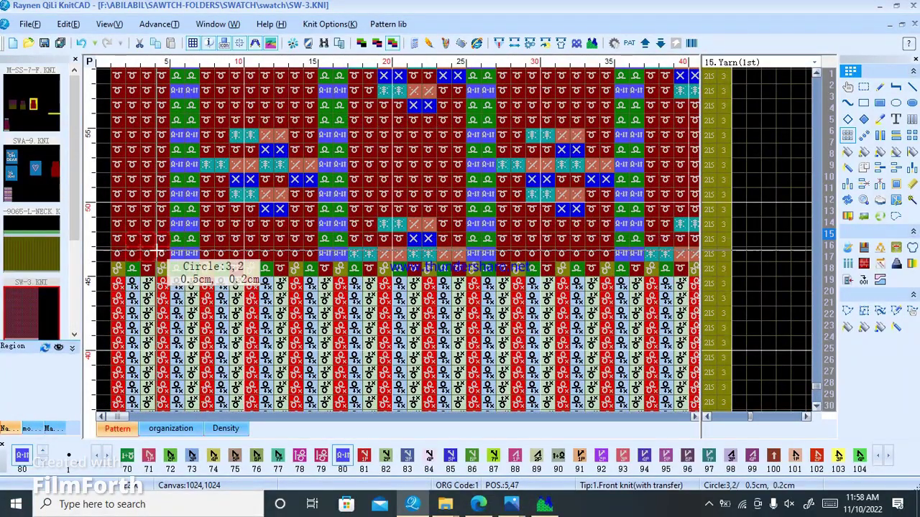
# - Refill the short row just above the rib with front-knit stitches across the full width
pyautogui.moveTo(149, 239)
pyautogui.mouseDown()
pyautogui.moveTo(221, 239)
pyautogui.moveTo(159, 243)
pyautogui.moveTo(201, 246)
pyautogui.moveTo(191, 225)
pyautogui.moveTo(304, 253)
pyautogui.mouseUp()
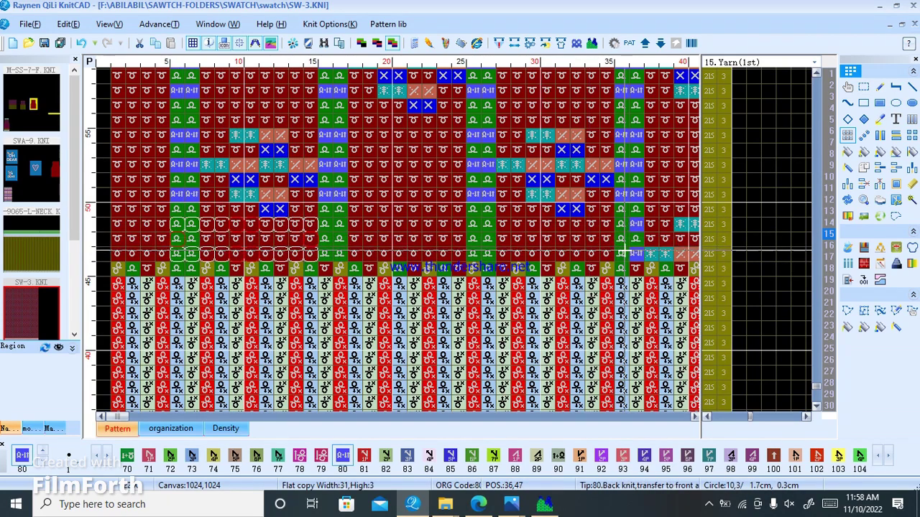
pyautogui.scroll(-3, 205, 379)
pyautogui.scroll(2, 530, 235)
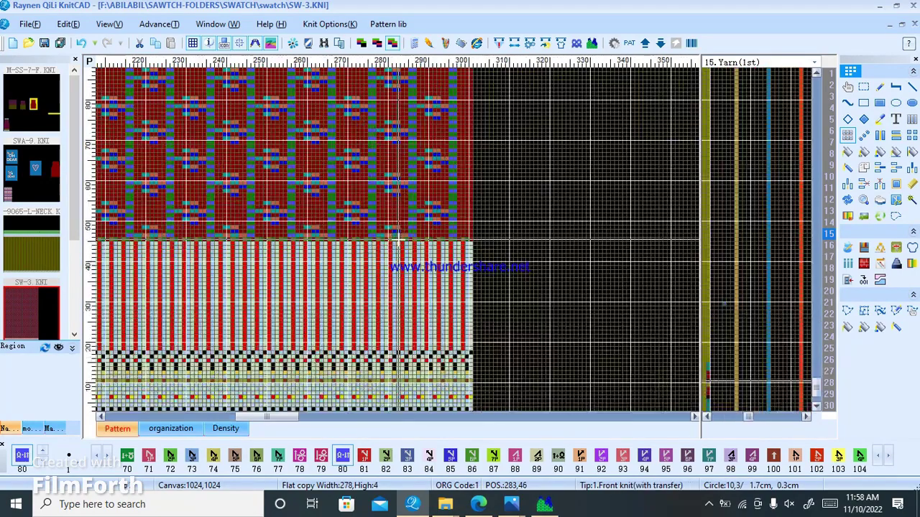
pyautogui.scroll(1, 530, 235)
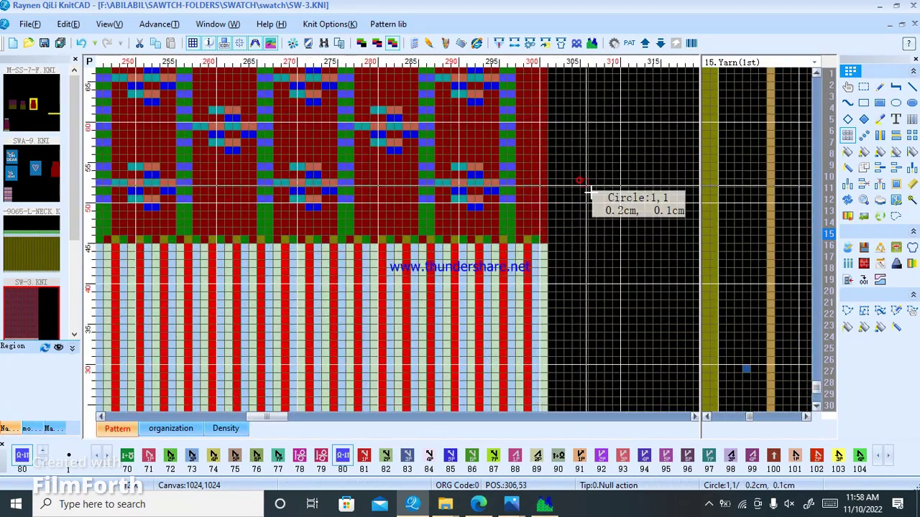
pyautogui.scroll(-1, 398, 348)
pyautogui.scroll(-1, 397, 348)
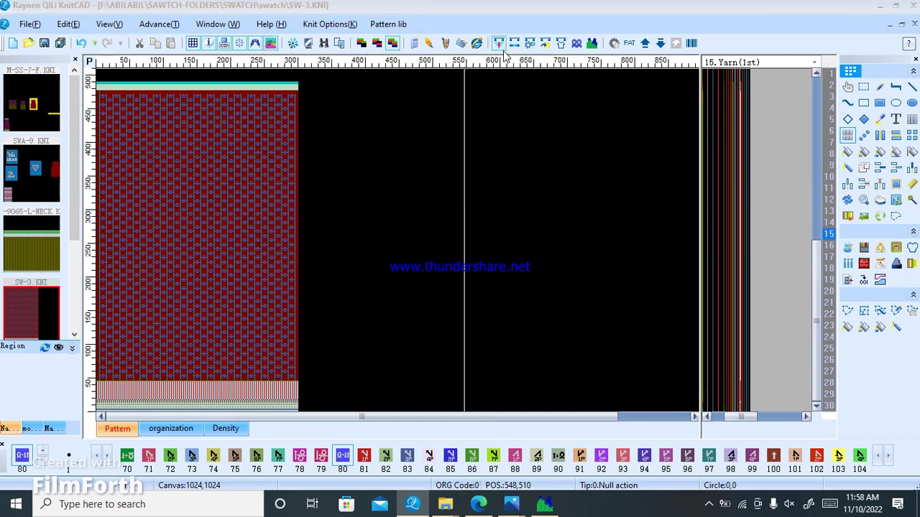
# - Compile SW-3, then pick the failed Row 477 comb-hang-needle error to jump to it
pyautogui.click(499, 45)
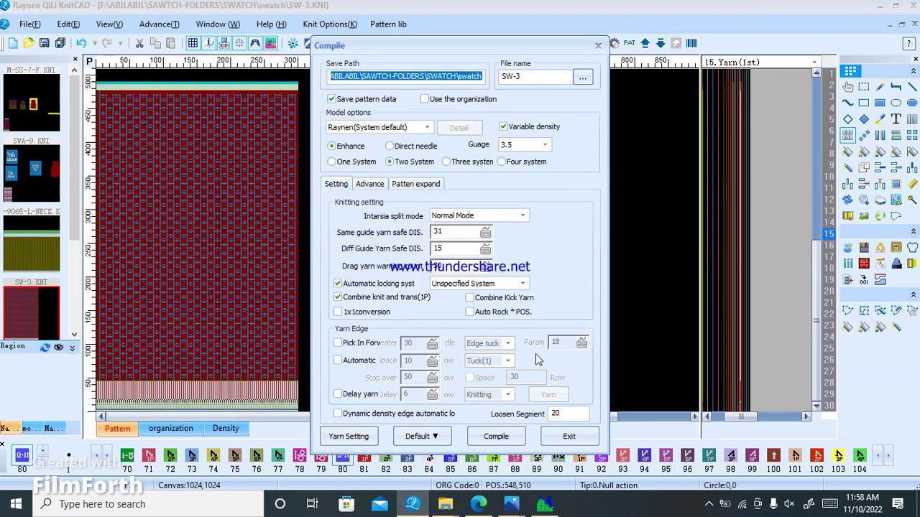
pyautogui.click(503, 437)
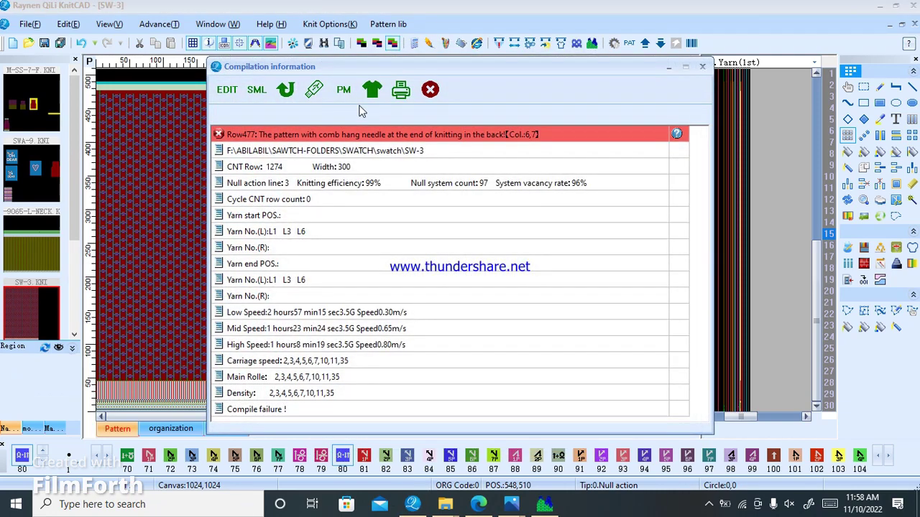
pyautogui.click(309, 136)
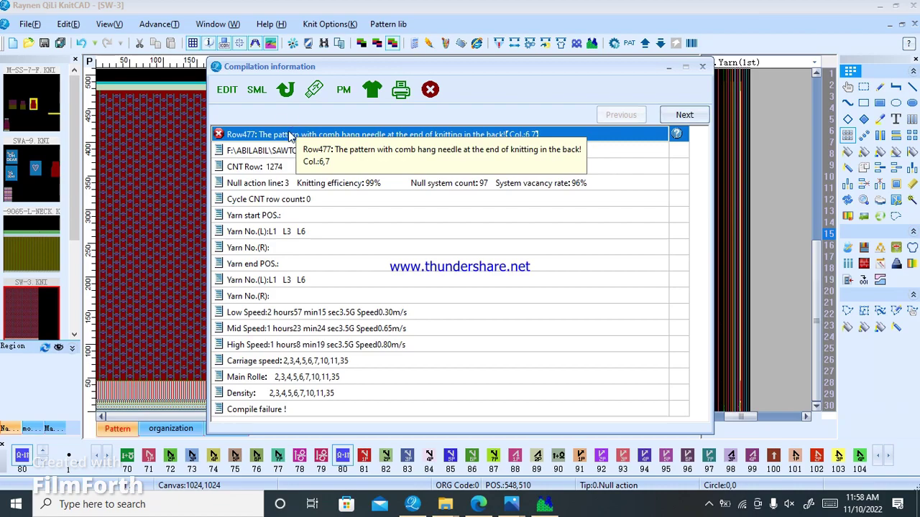
pyautogui.click(431, 89)
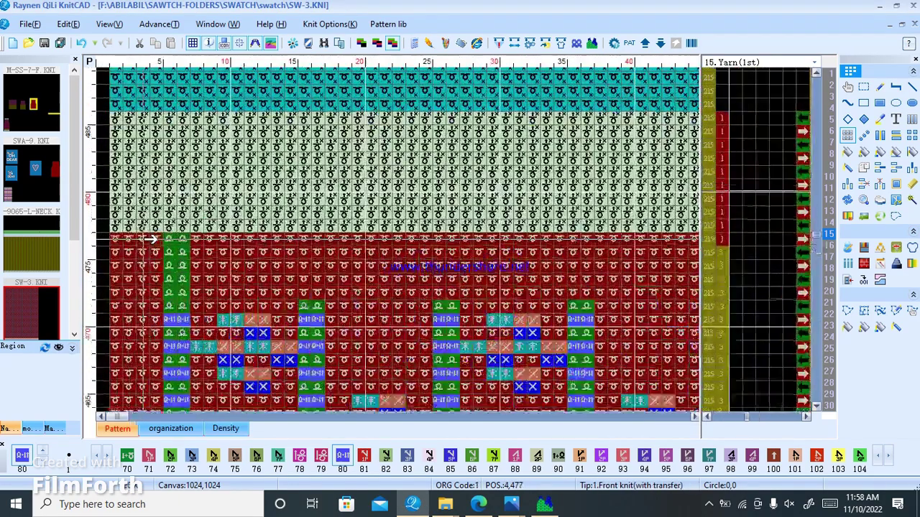
# - Flat-copy red base stitches over the green stripe cells at columns 5–6 near row 477
pyautogui.moveTo(169, 241); pyautogui.dragTo(184, 254)
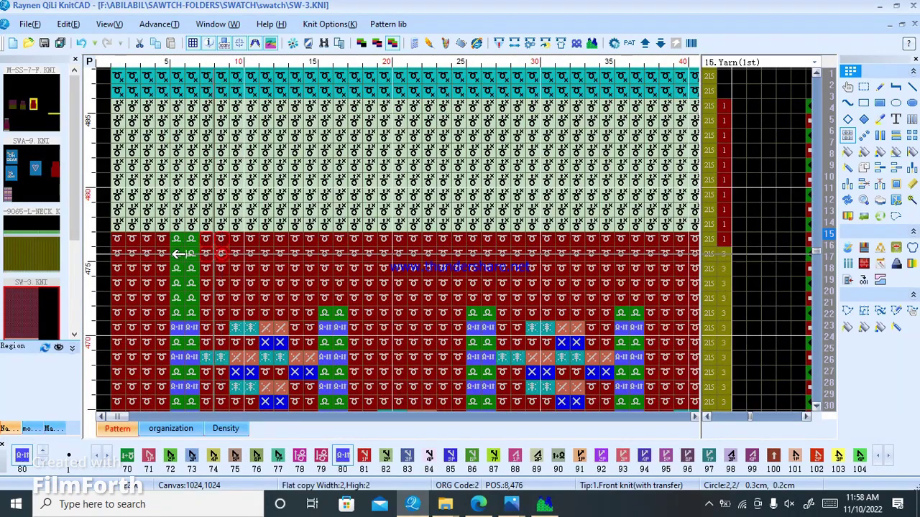
pyautogui.click(183, 254)
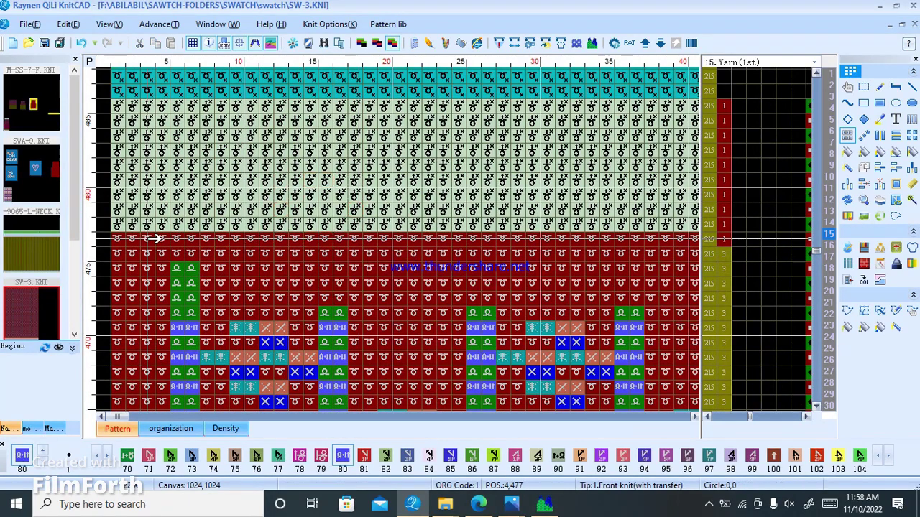
pyautogui.moveTo(155, 239); pyautogui.dragTo(242, 253)
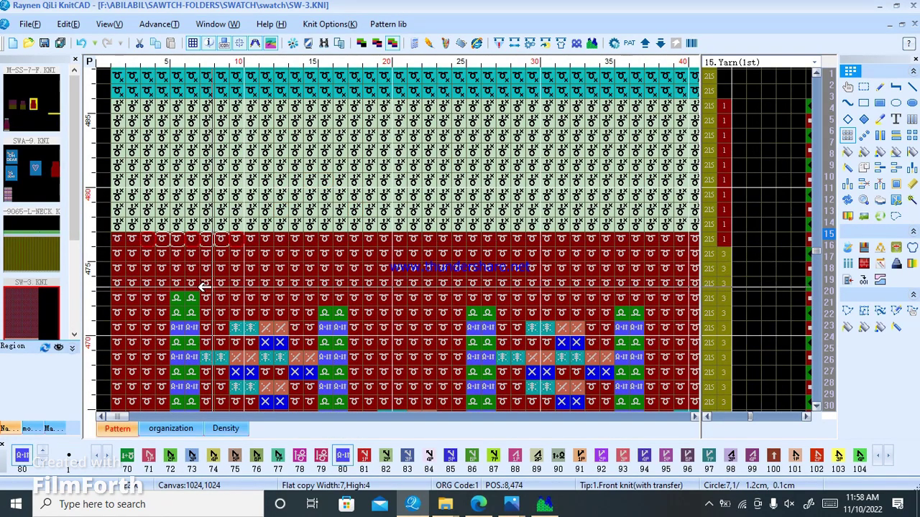
pyautogui.click(388, 268)
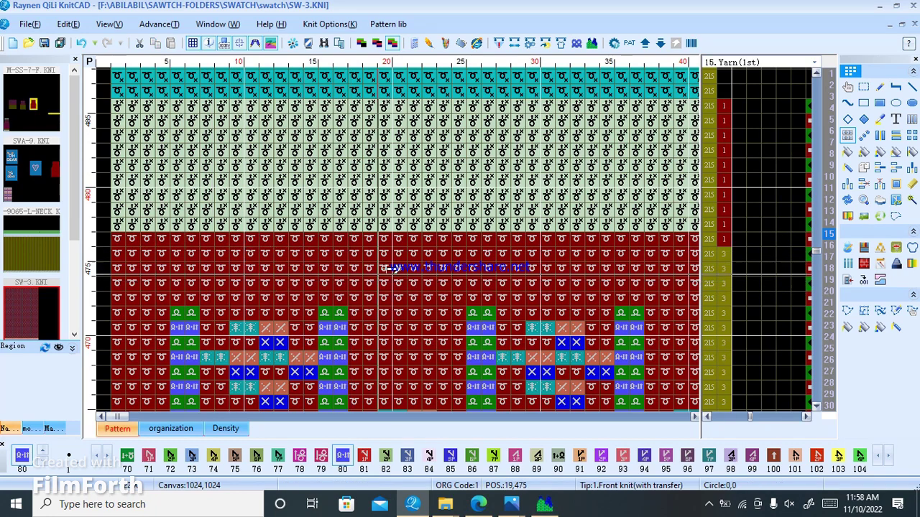
pyautogui.click(498, 44)
# - Compile the corrected chart successfully and generate the knitted fabric simulation preview
pyautogui.click(495, 435)
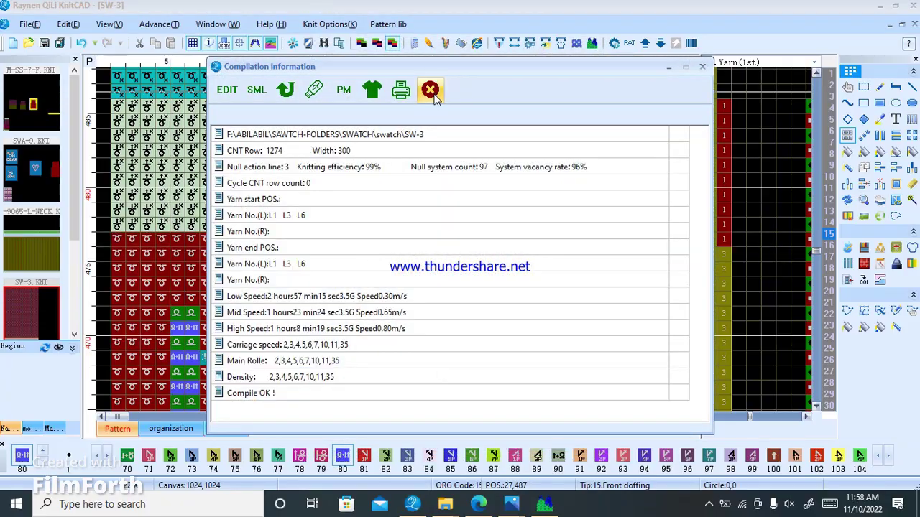
pyautogui.click(431, 91)
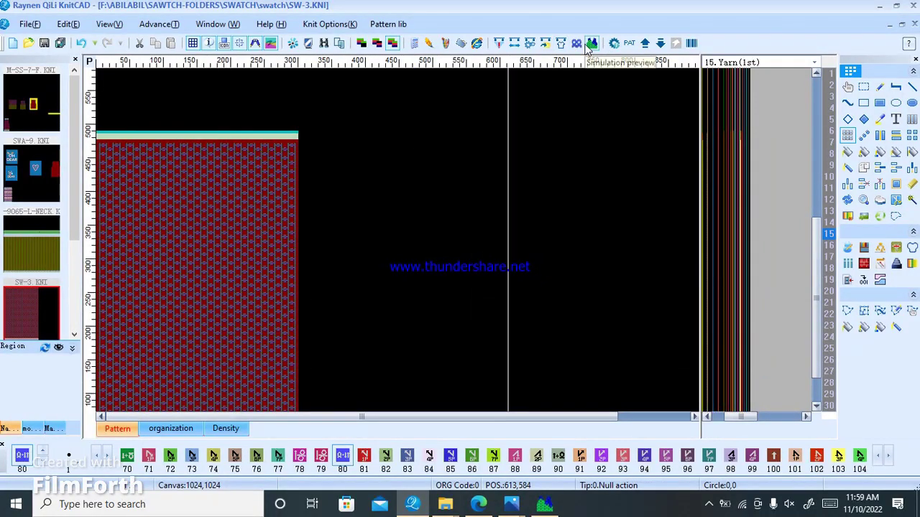
pyautogui.click(590, 44)
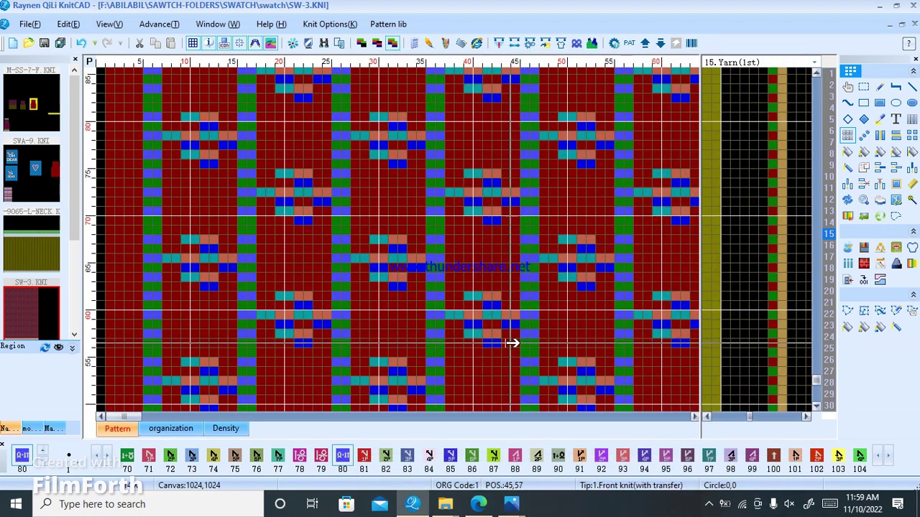
pyautogui.click(592, 45)
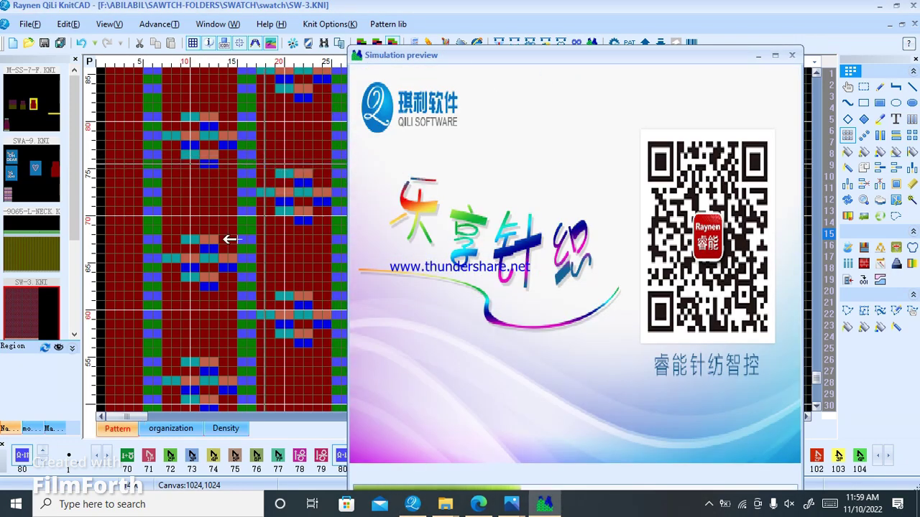
# - Zoom in and out of the olive cable-knit simulation to inspect the fabric
pyautogui.scroll(-1, 228, 239)
pyautogui.scroll(2, 572, 263)
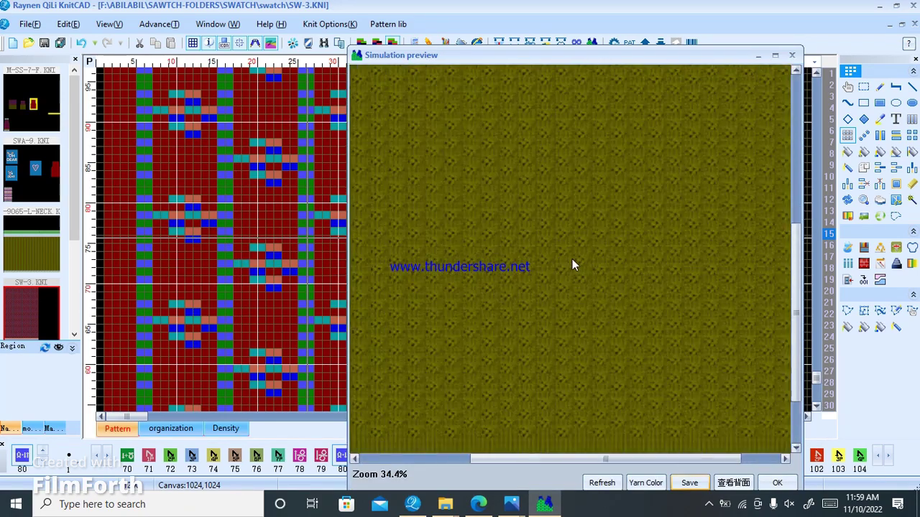
pyautogui.scroll(2, 611, 273)
pyautogui.scroll(1, 571, 263)
pyautogui.scroll(3, 570, 263)
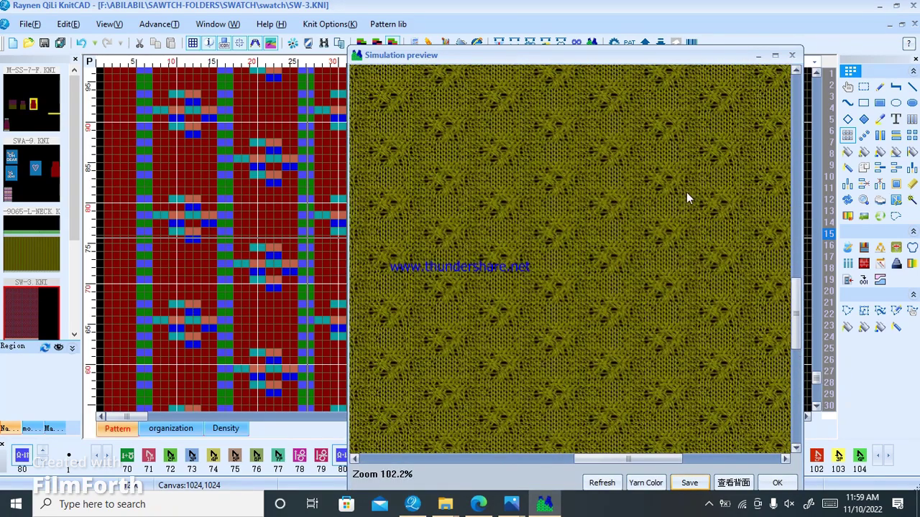
pyautogui.scroll(4, 519, 241)
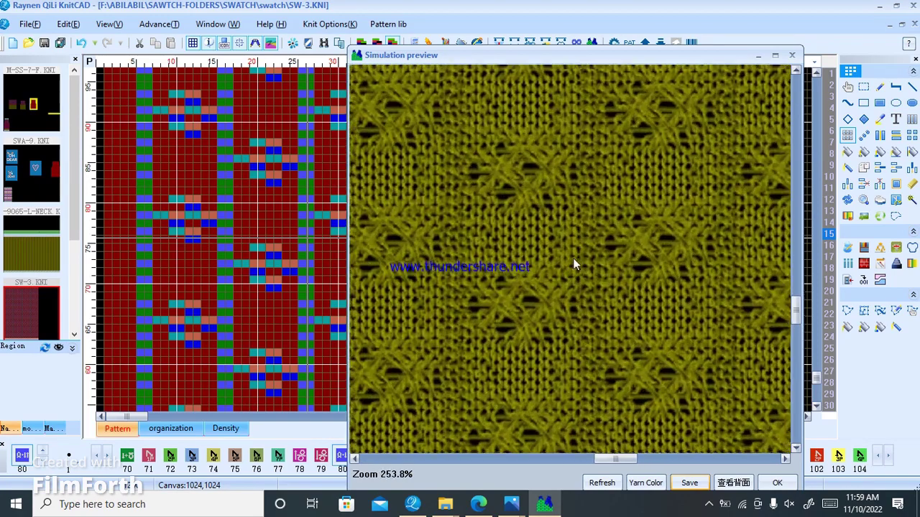
pyautogui.scroll(-9, 634, 253)
pyautogui.scroll(-2, 577, 259)
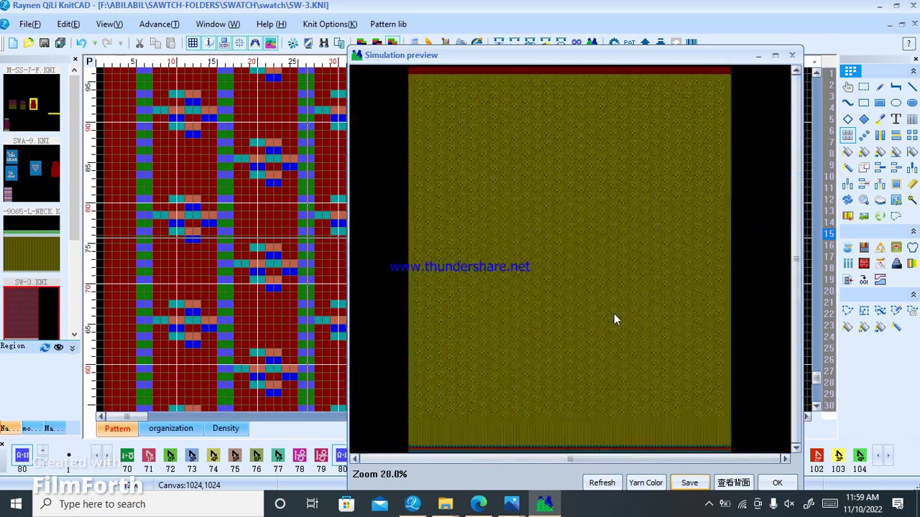
pyautogui.scroll(6, 572, 260)
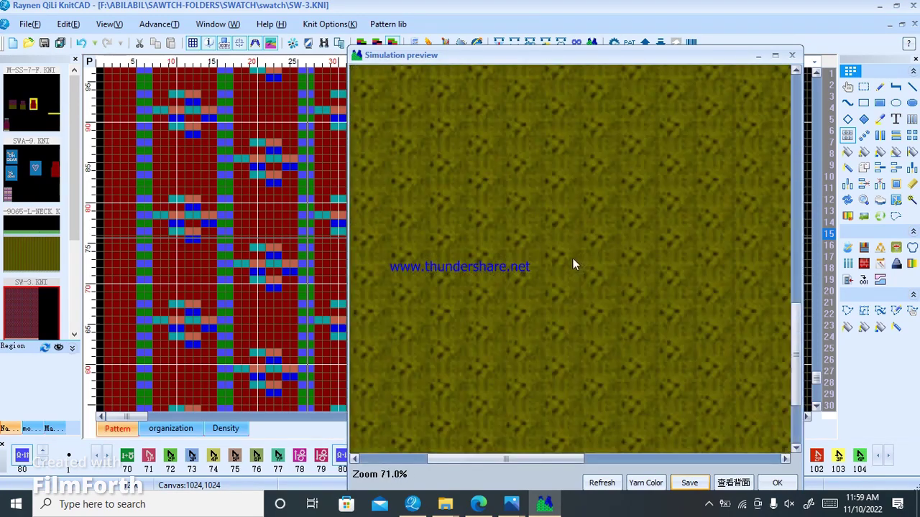
pyautogui.scroll(-1, 573, 264)
pyautogui.scroll(6, 573, 258)
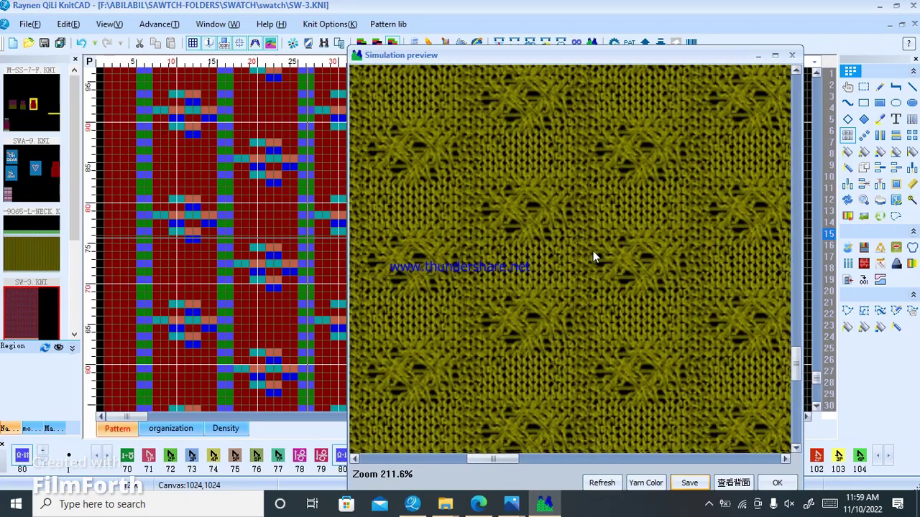
pyautogui.scroll(-6, 593, 251)
pyautogui.scroll(-3, 571, 259)
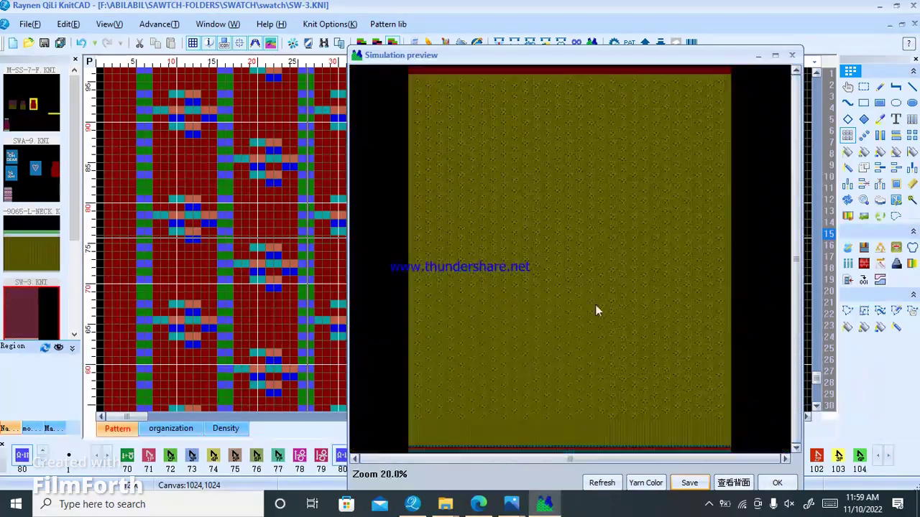
pyautogui.click(789, 53)
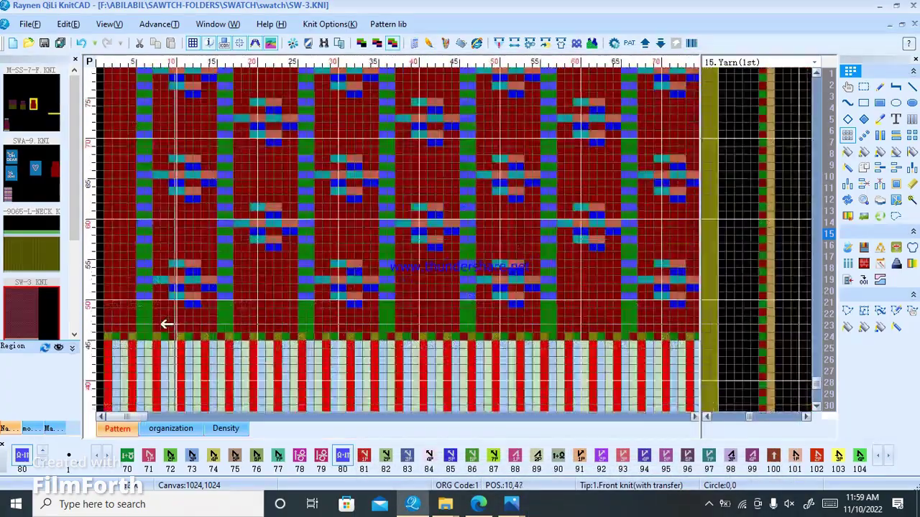
pyautogui.scroll(1, 216, 238)
pyautogui.scroll(1, 194, 239)
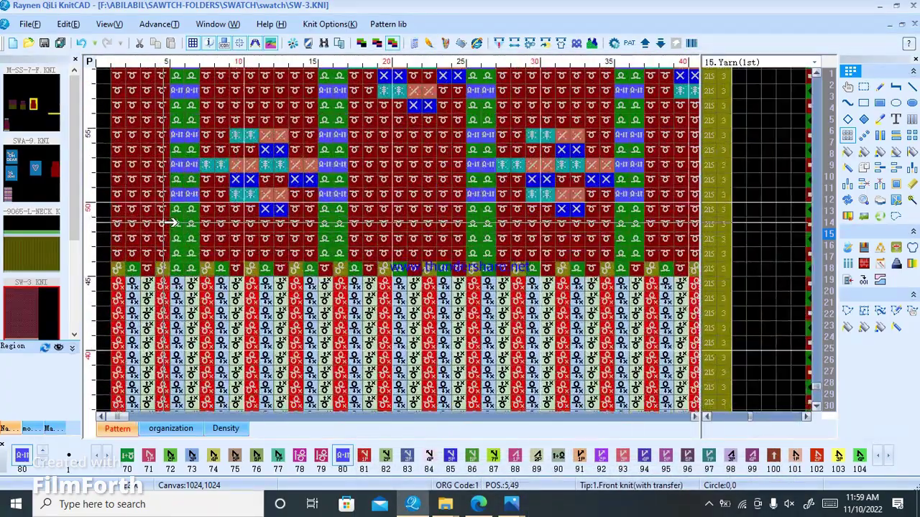
pyautogui.moveTo(178, 240); pyautogui.dragTo(182, 101)
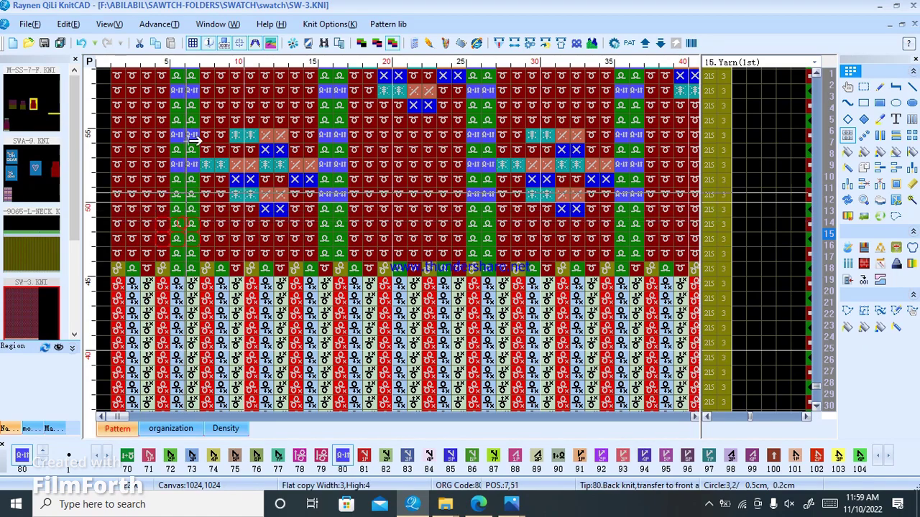
pyautogui.scroll(-2, 182, 101)
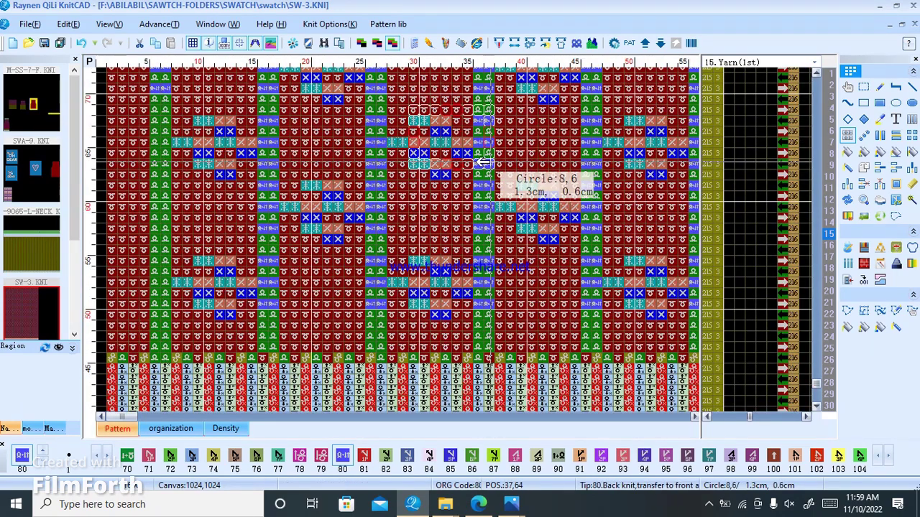
pyautogui.rightClick(150, 117)
pyautogui.moveTo(154, 117); pyautogui.dragTo(257, 348)
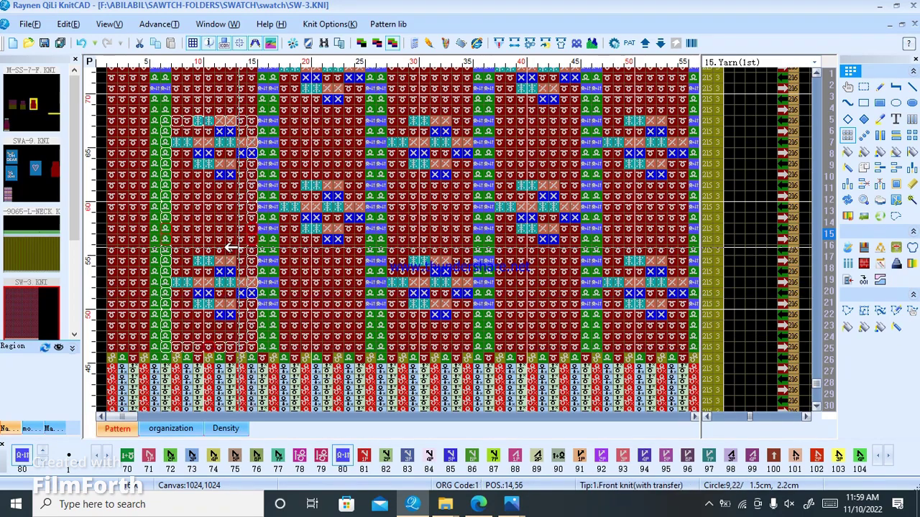
pyautogui.scroll(-5, 123, 365)
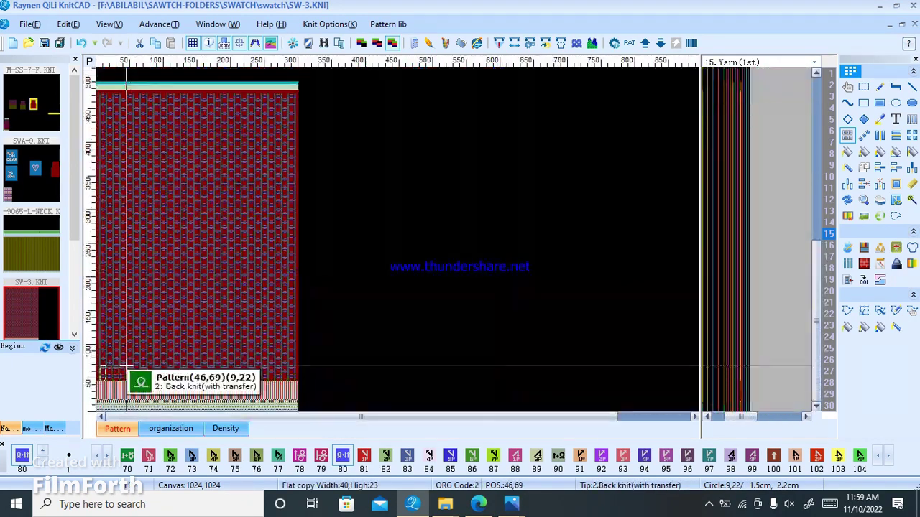
pyautogui.scroll(5, 113, 375)
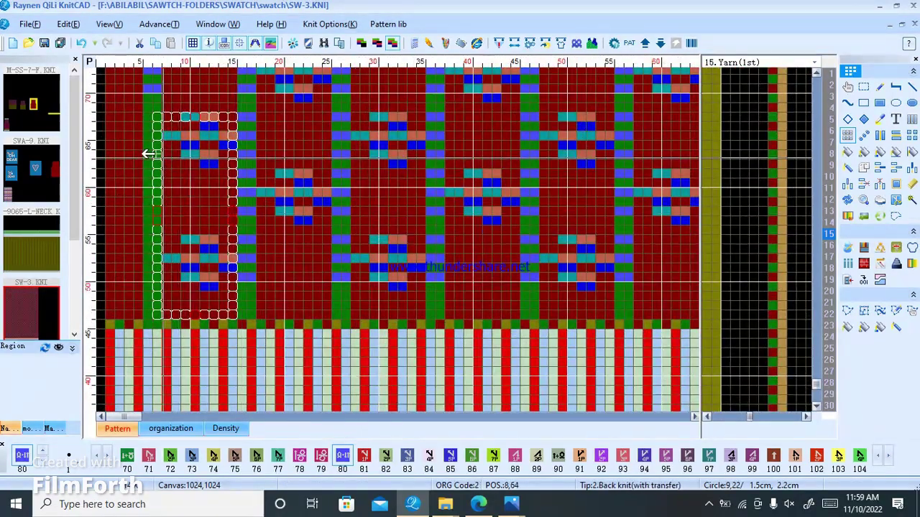
pyautogui.moveTo(147, 117)
pyautogui.mouseDown()
pyautogui.moveTo(223, 308)
pyautogui.moveTo(240, 315)
pyautogui.mouseUp()
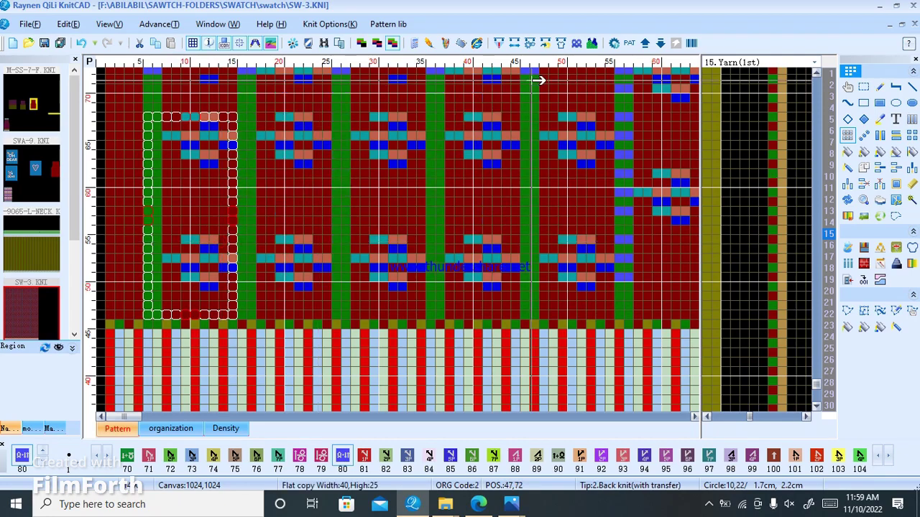
pyautogui.scroll(-3, 148, 319)
pyautogui.scroll(-2, 154, 309)
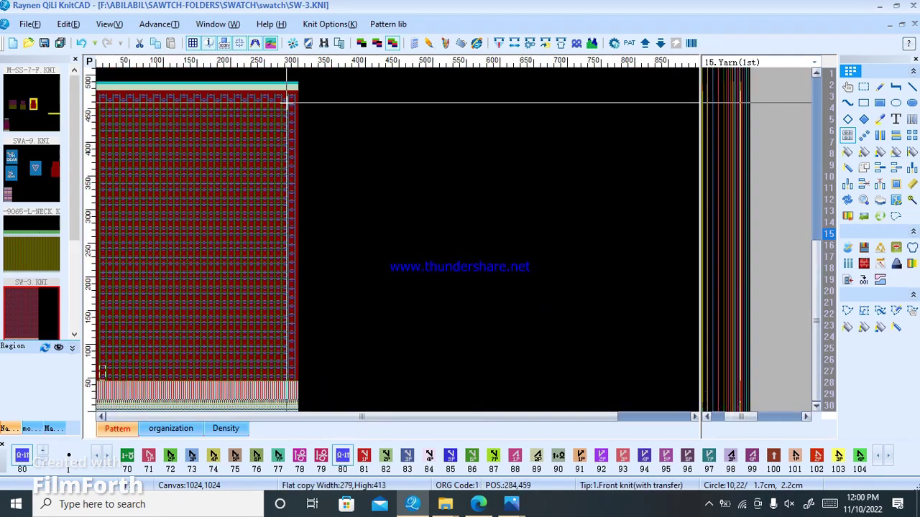
pyautogui.scroll(3, 266, 94)
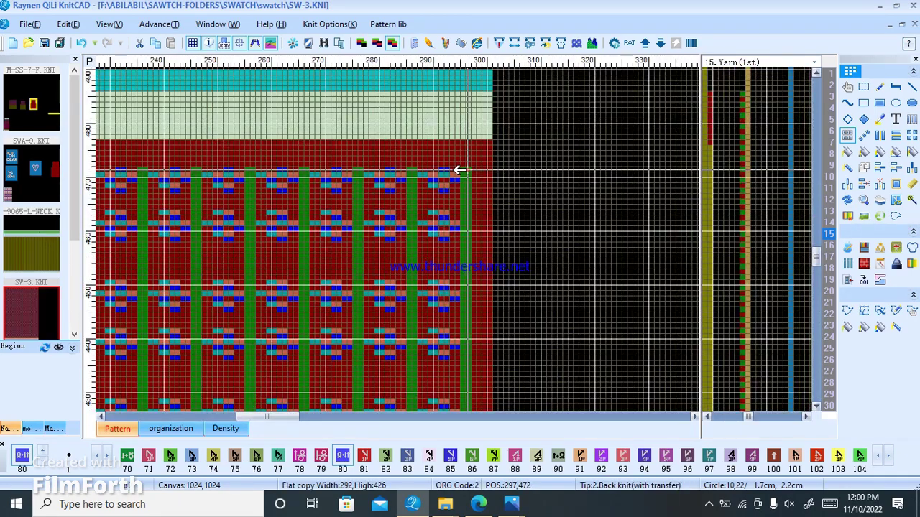
# - Preview the swatch simulation, close it, and regenerate the simulation for the whole tiled swatch
pyautogui.click(591, 43)
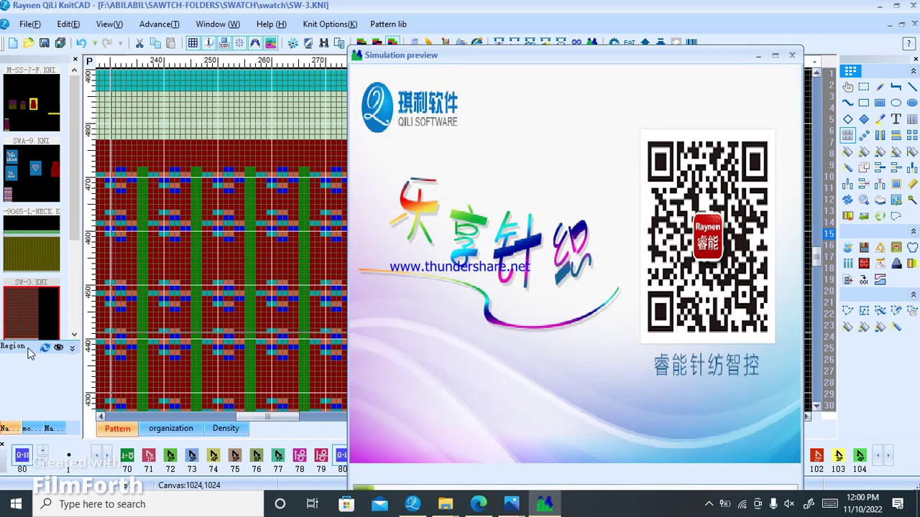
pyautogui.scroll(-1, 288, 278)
pyautogui.scroll(-1, 450, 249)
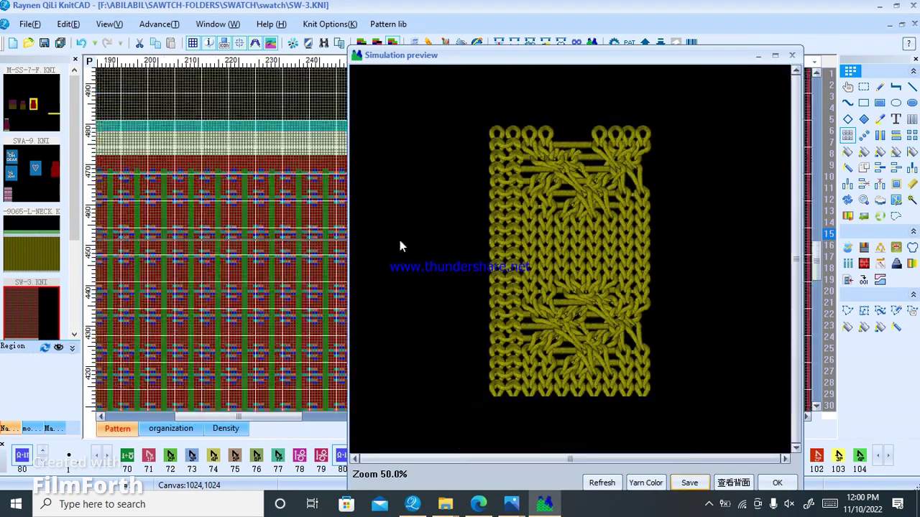
pyautogui.click(759, 55)
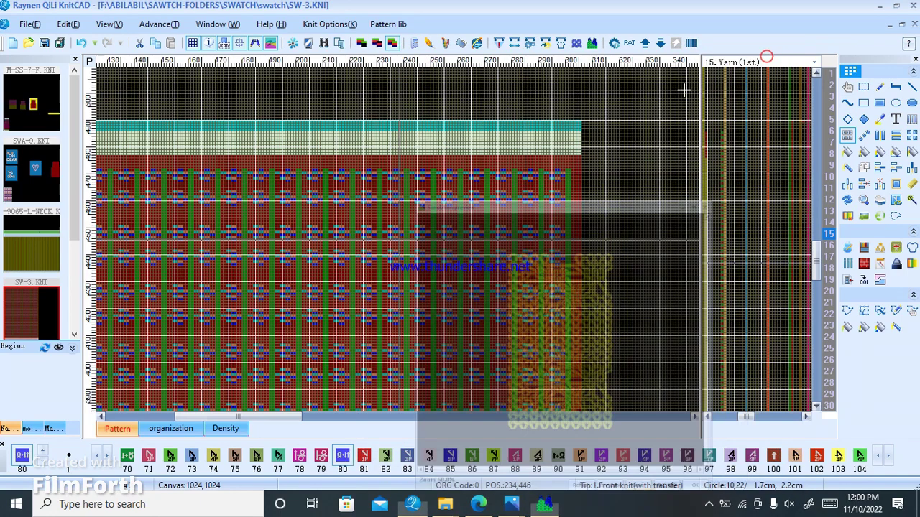
pyautogui.moveTo(345, 81)
pyautogui.mouseDown()
pyautogui.moveTo(488, 180)
pyautogui.moveTo(582, 45)
pyautogui.mouseUp()
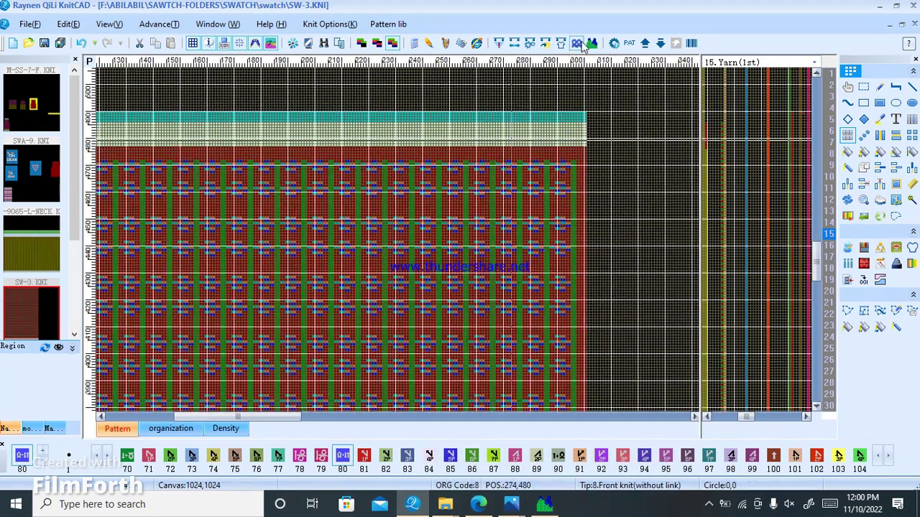
pyautogui.click(592, 44)
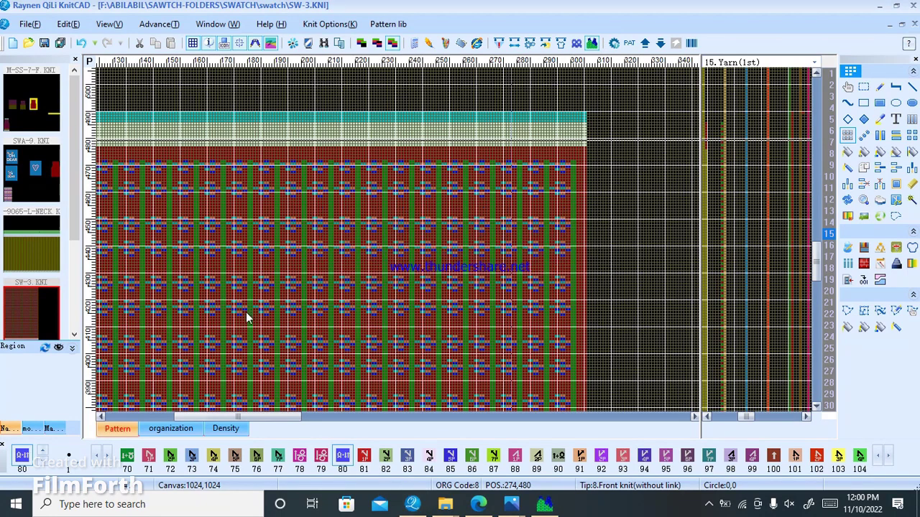
# - Zoom and pan the SW-3.KNI chart to inspect the tiled cable motifs while simulation processes
pyautogui.scroll(2, 190, 378)
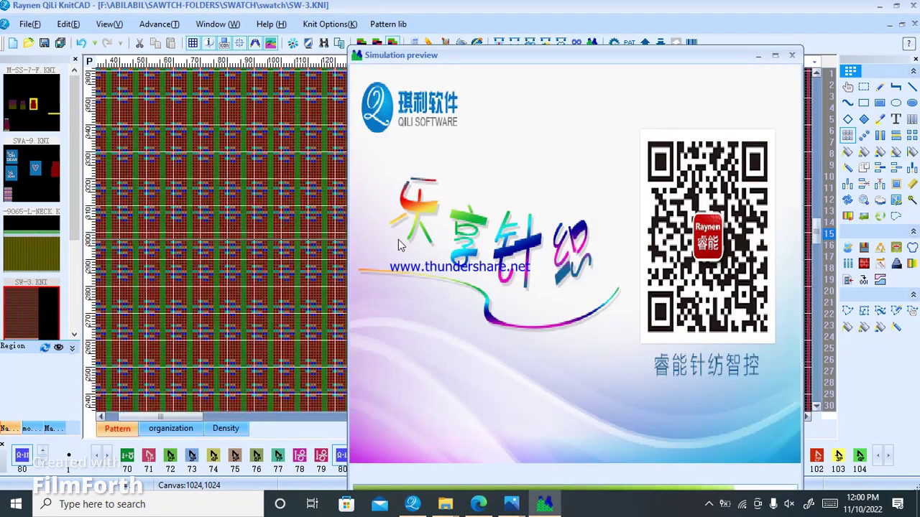
pyautogui.scroll(1, 318, 329)
pyautogui.scroll(1, 348, 243)
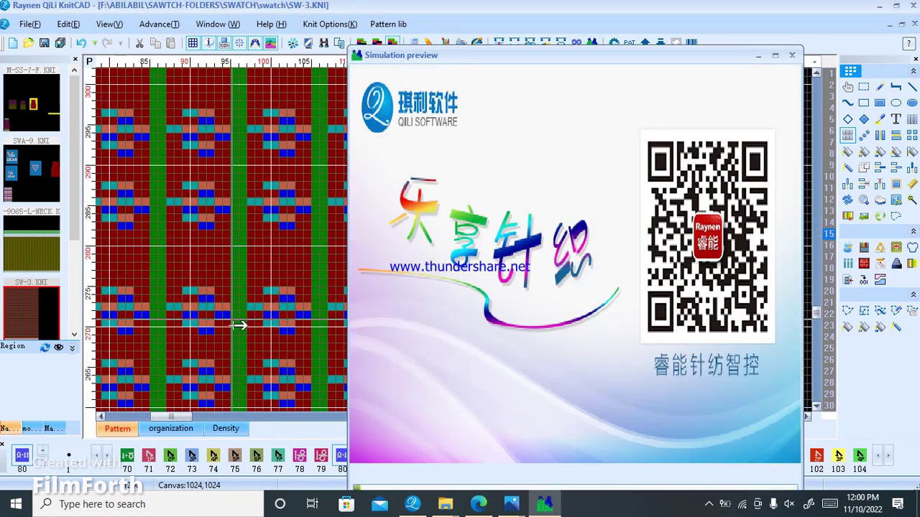
pyautogui.moveTo(139, 307); pyautogui.dragTo(399, 247, button='middle')
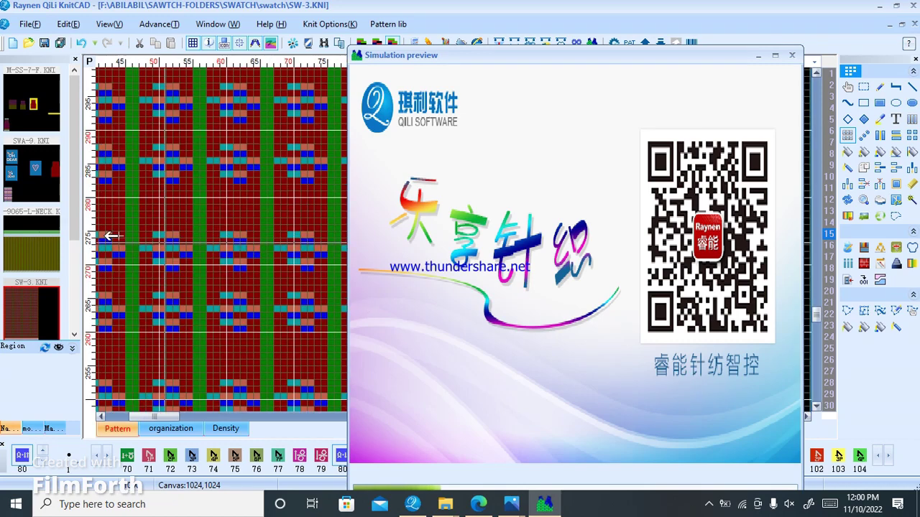
pyautogui.scroll(-1, 216, 237)
pyautogui.scroll(-1, 312, 240)
pyautogui.scroll(-1, 248, 243)
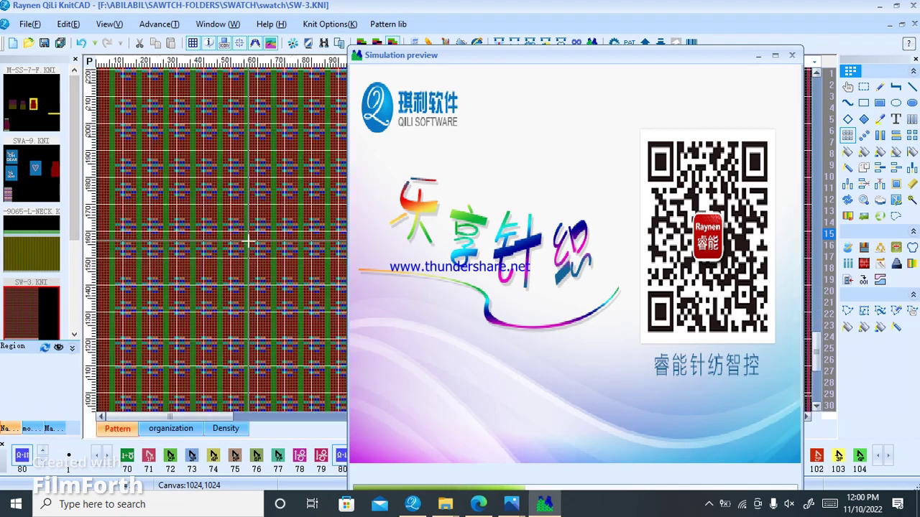
pyautogui.scroll(1, 248, 243)
pyautogui.scroll(1, 248, 241)
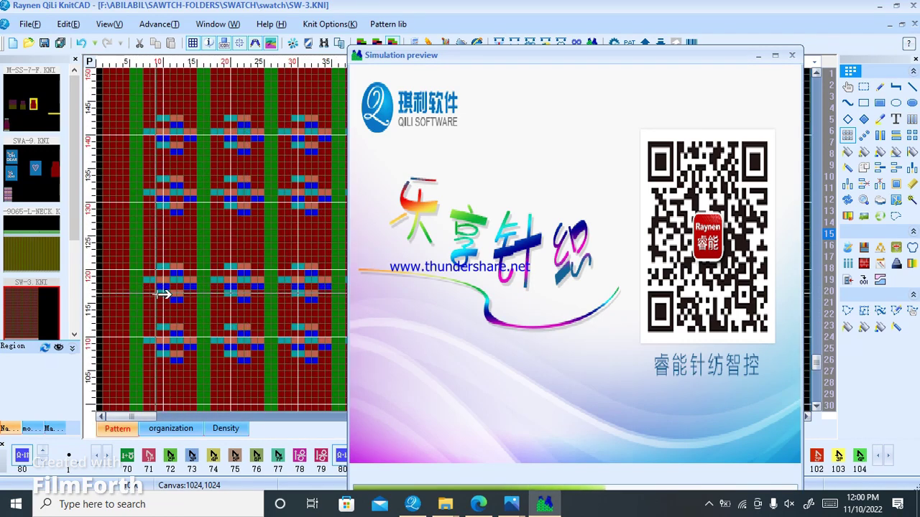
pyautogui.scroll(-1, 136, 259)
pyautogui.scroll(-1, 108, 302)
pyautogui.scroll(-1, 115, 359)
pyautogui.scroll(-1, 288, 309)
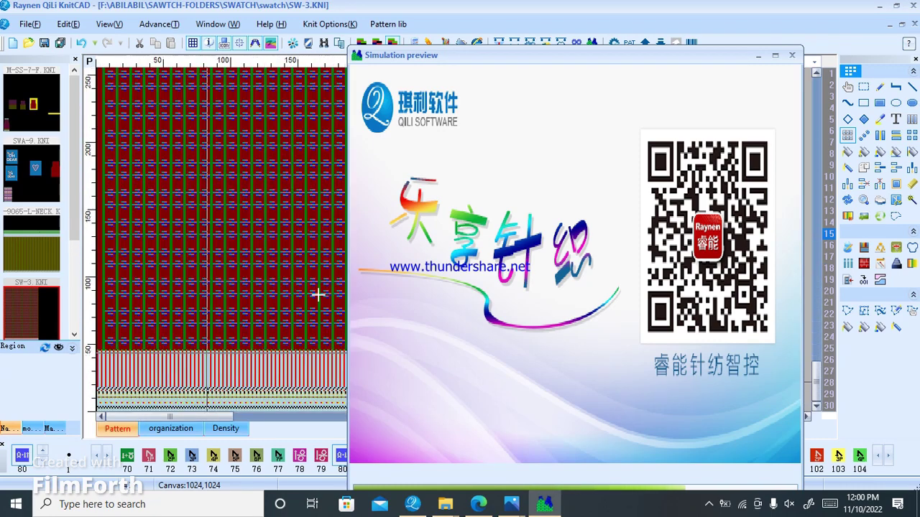
pyautogui.scroll(1, 318, 295)
pyautogui.scroll(1, 273, 266)
pyautogui.scroll(1, 294, 237)
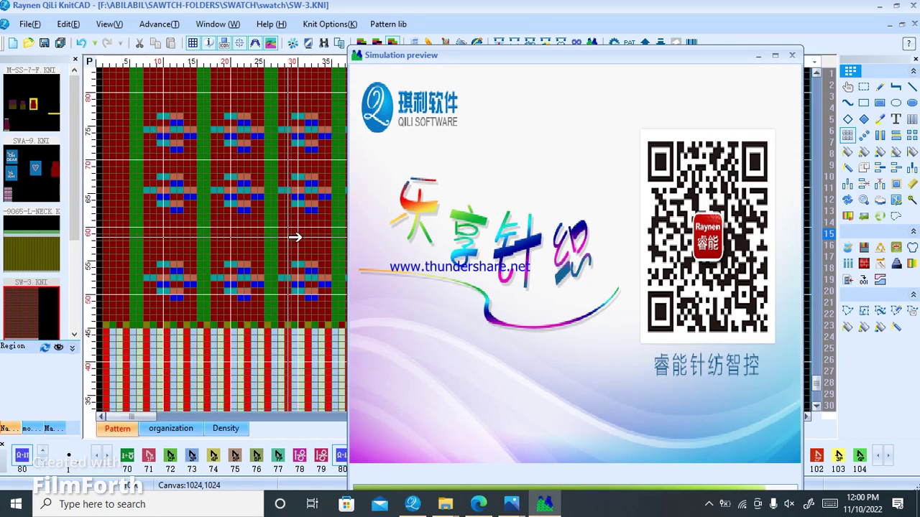
pyautogui.scroll(1, 295, 237)
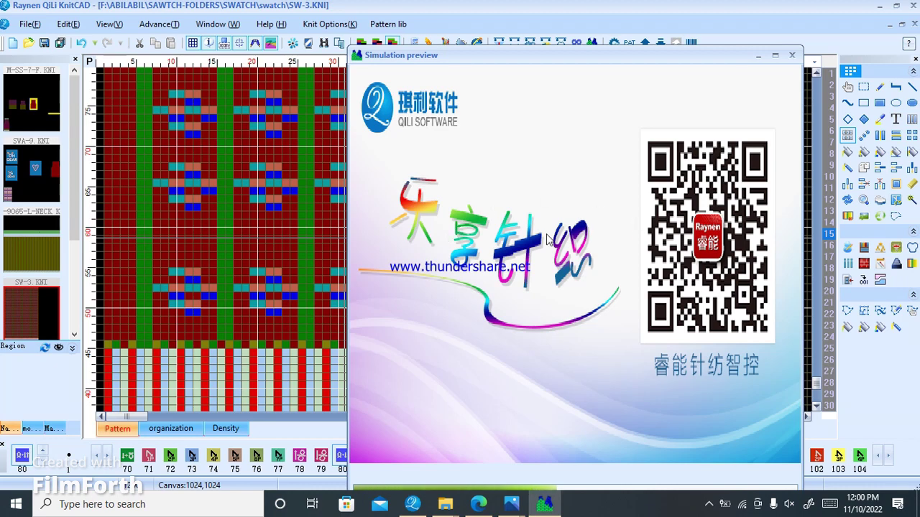
pyautogui.scroll(-2, 154, 236)
pyautogui.scroll(-1, 137, 240)
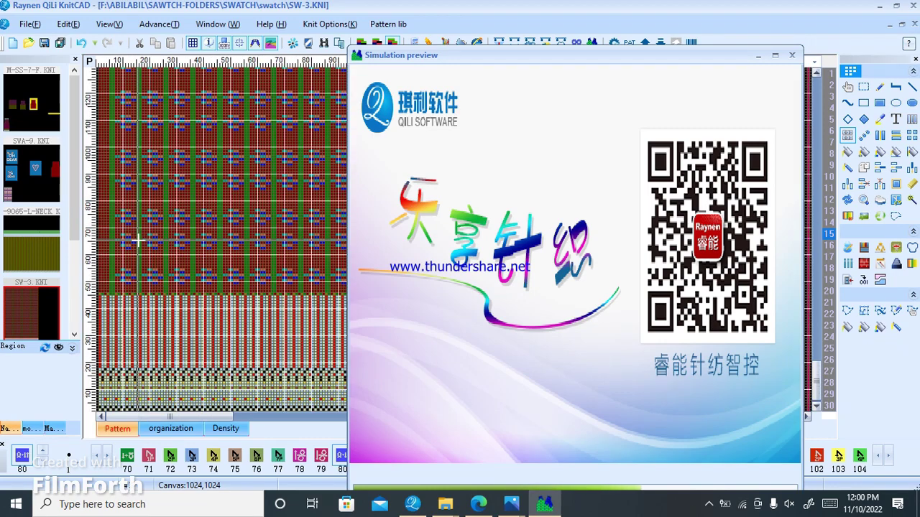
pyautogui.scroll(2, 173, 318)
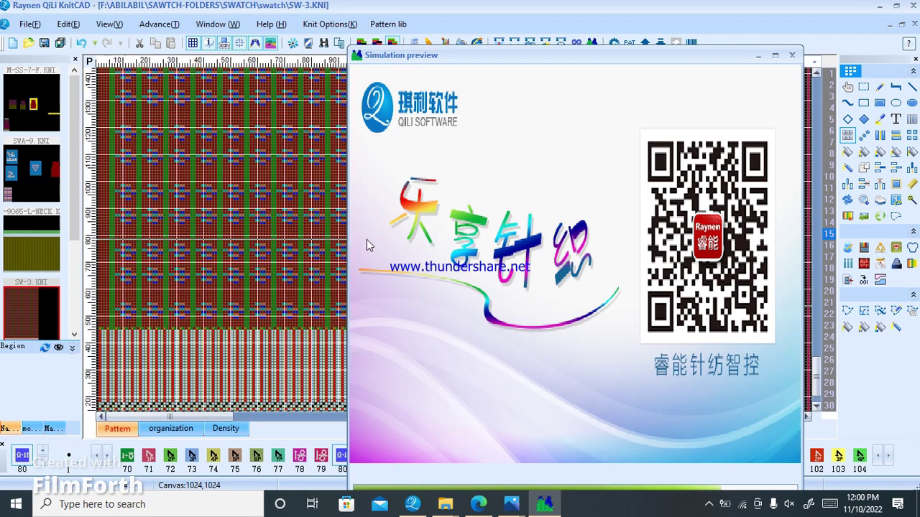
pyautogui.scroll(1, 259, 230)
pyautogui.scroll(1, 287, 240)
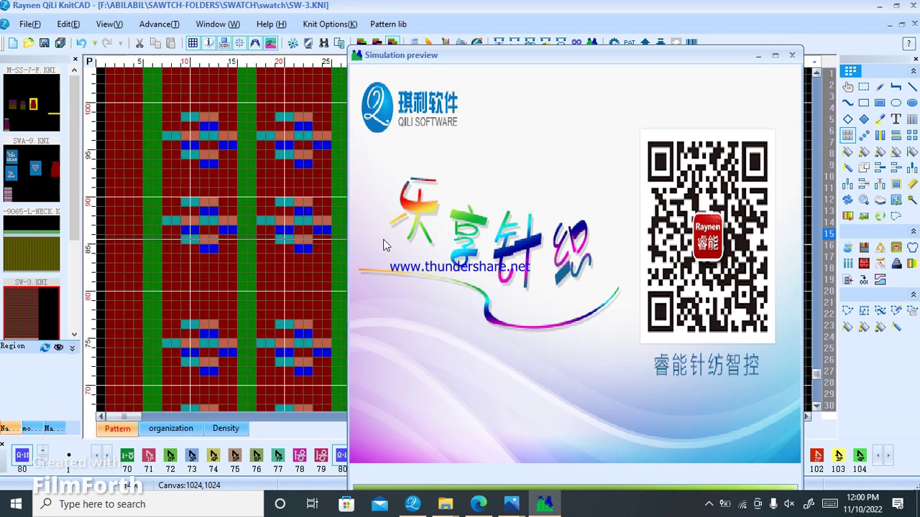
pyautogui.scroll(1, 266, 233)
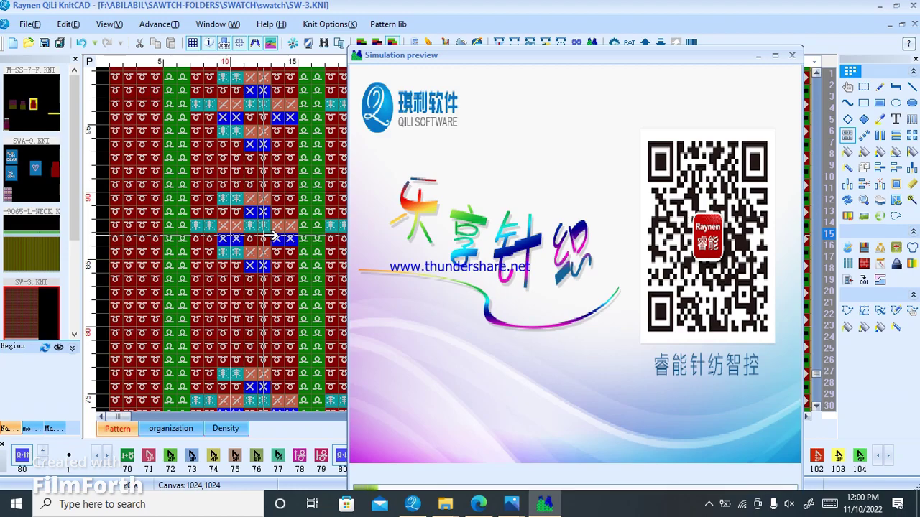
pyautogui.scroll(-2, 266, 236)
pyautogui.scroll(-2, 201, 238)
# - Zoom in and out of the olive cable-knit simulation preview to review the fabric
pyautogui.scroll(-1, 240, 238)
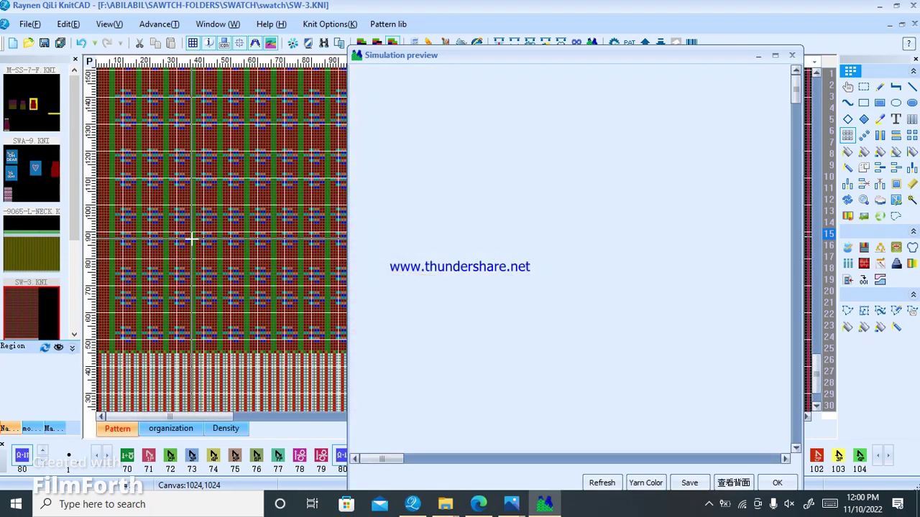
pyautogui.scroll(-2, 530, 170)
pyautogui.scroll(-2, 437, 134)
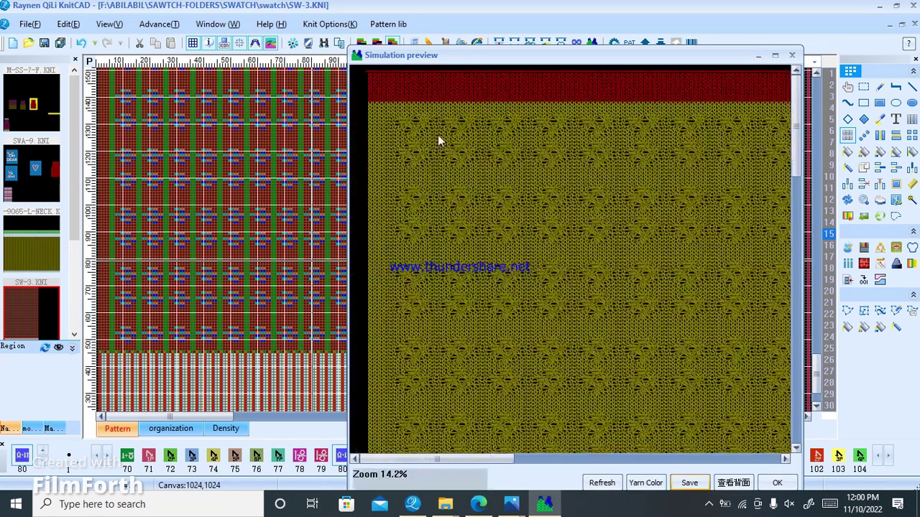
pyautogui.scroll(-3, 460, 166)
pyautogui.scroll(1, 525, 411)
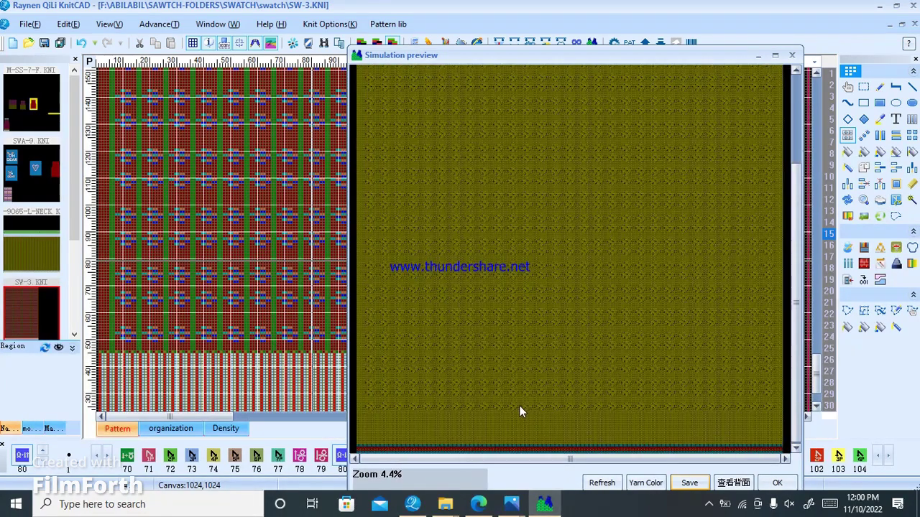
pyautogui.scroll(1, 570, 383)
pyautogui.scroll(1, 570, 383)
pyautogui.scroll(1, 571, 383)
pyautogui.scroll(2, 575, 338)
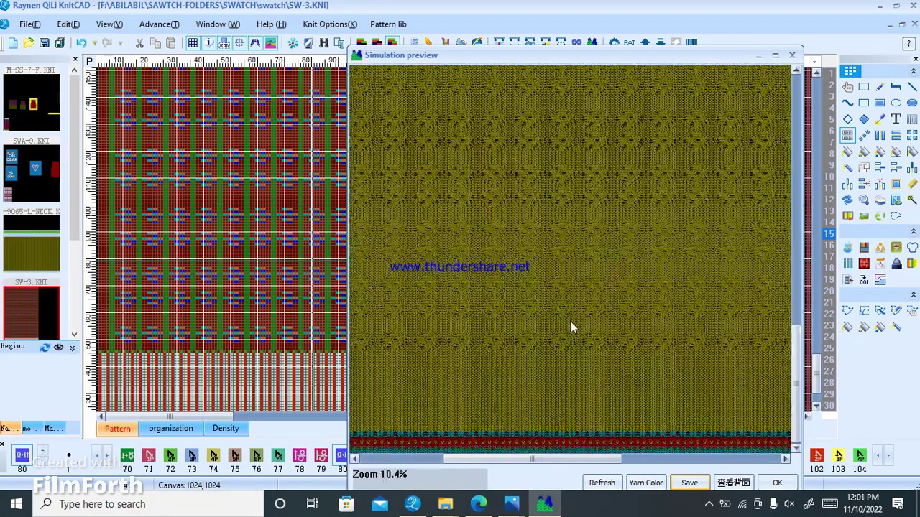
pyautogui.scroll(2, 572, 266)
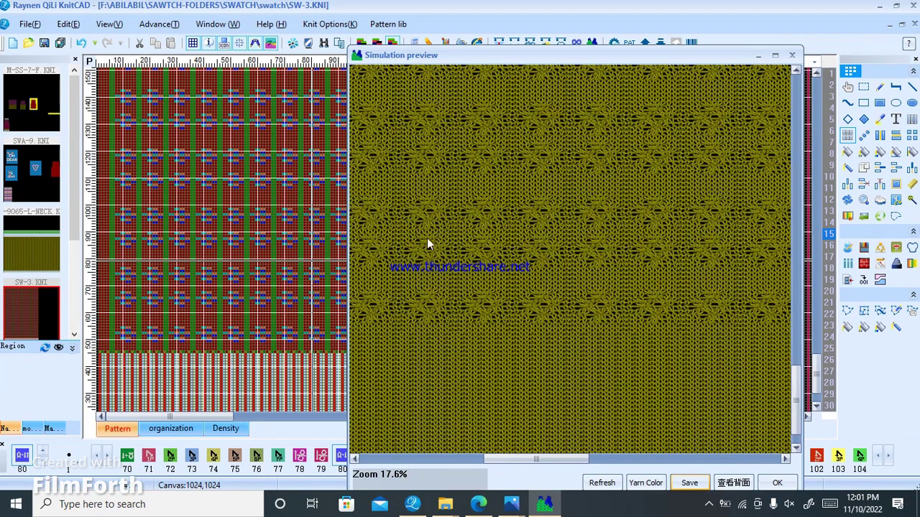
pyautogui.scroll(-2, 524, 255)
pyautogui.scroll(-3, 575, 306)
pyautogui.scroll(-3, 554, 370)
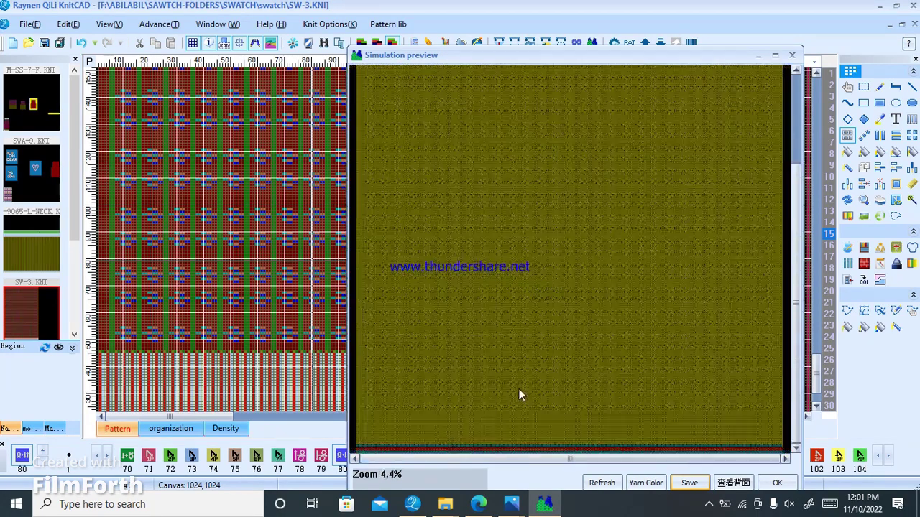
# - Close the simulation preview and open the screen recorder's tray menu to stop recording
pyautogui.click(759, 56)
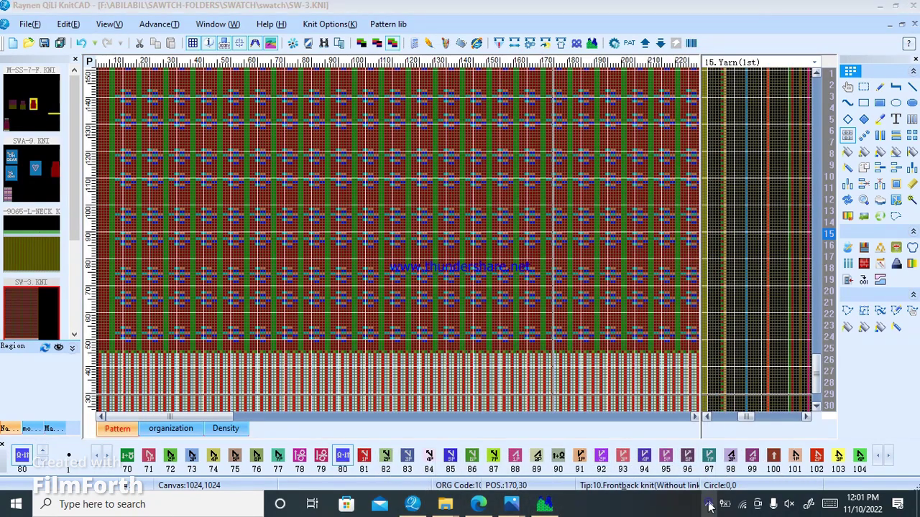
pyautogui.click(709, 503)
pyautogui.rightClick(708, 459)
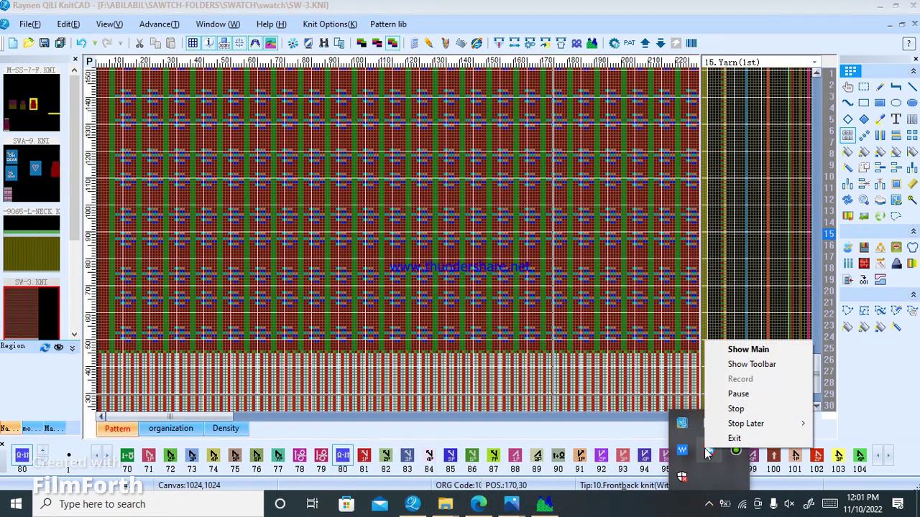